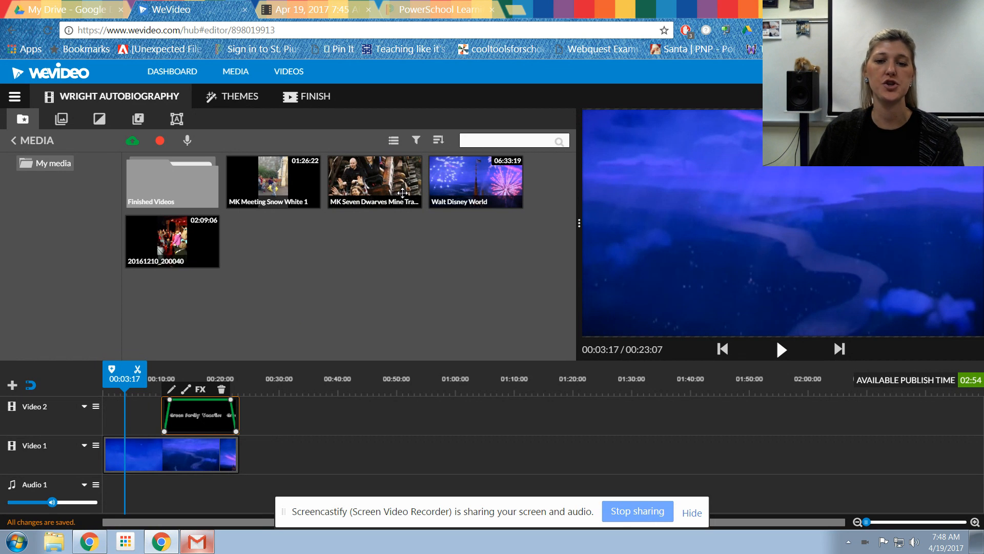
# Add the MK Seven Dwarves Mine Train Ride photo after the opening clip on Video 1 and extend it to 00:31:21
pyautogui.click(382, 181)
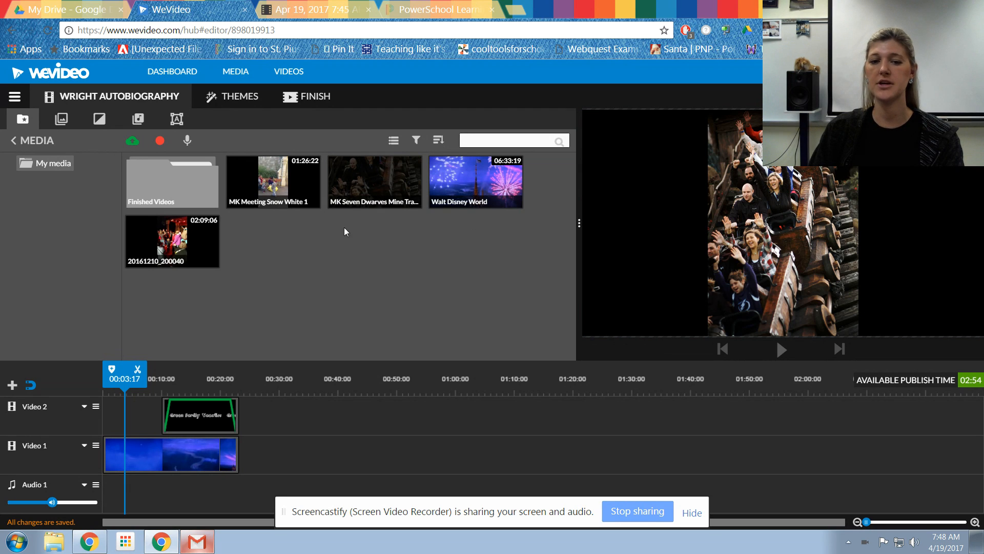
pyautogui.moveTo(385, 187); pyautogui.dragTo(255, 445)
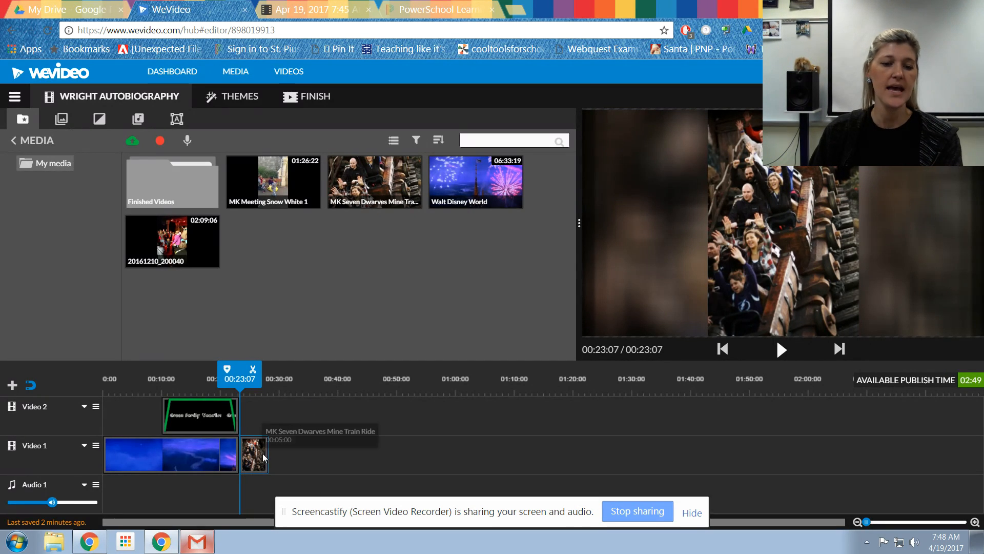
pyautogui.moveTo(240, 385)
pyautogui.mouseDown()
pyautogui.moveTo(263, 385)
pyautogui.moveTo(240, 387)
pyautogui.mouseUp()
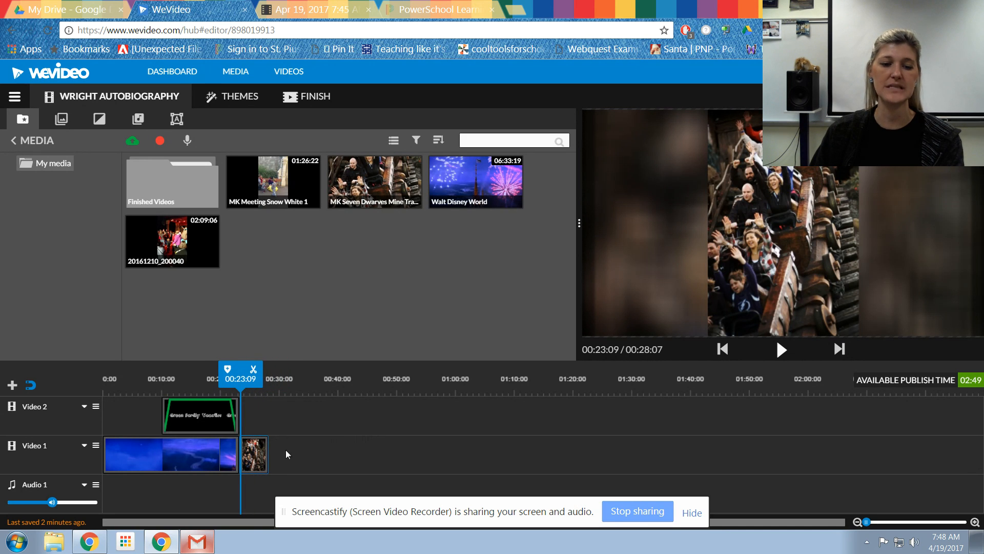
pyautogui.click(263, 456)
pyautogui.moveTo(263, 456); pyautogui.dragTo(289, 457)
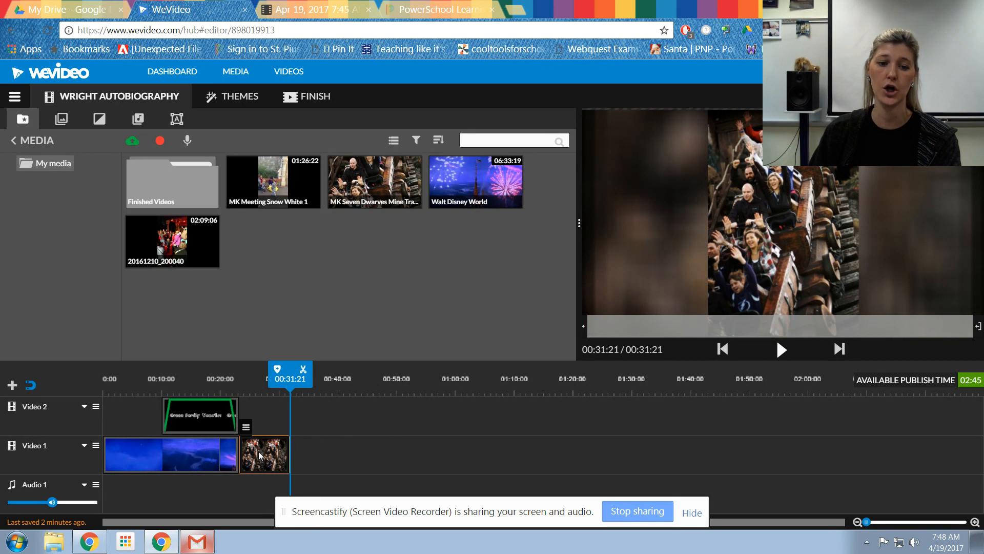
# Animate the train ride photo with an end scale of 1.84 at position x 309, y -220, and enable Fade In/Out
pyautogui.moveTo(246, 432)
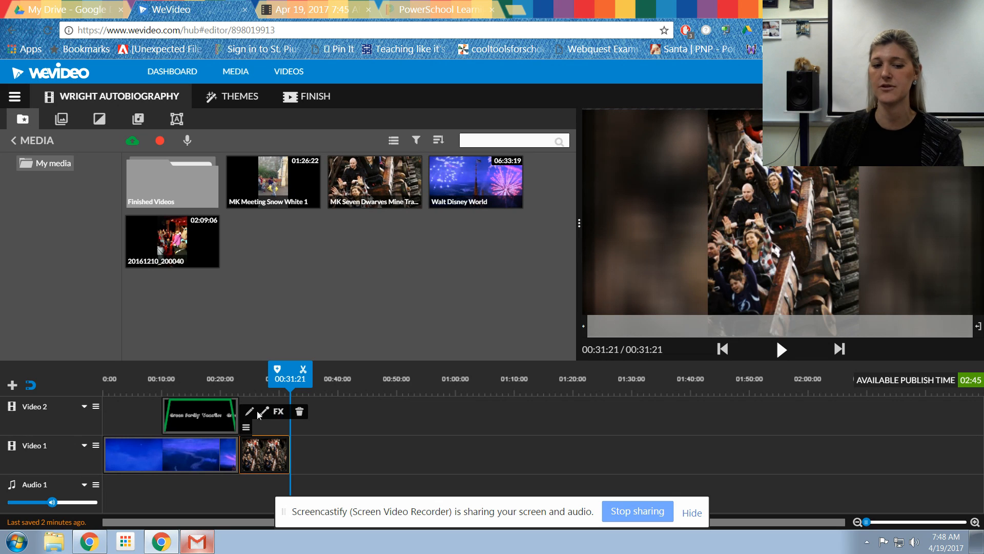
pyautogui.click(250, 413)
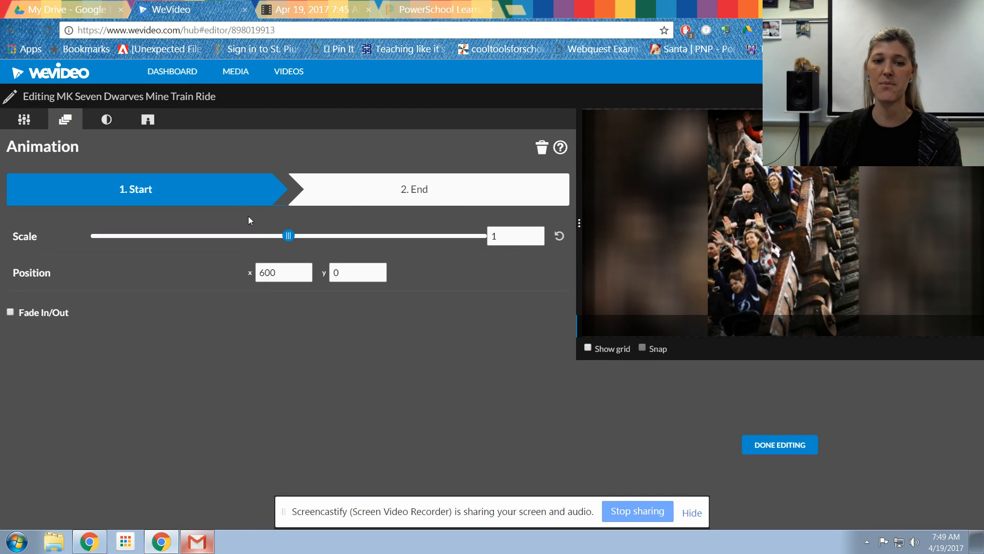
pyautogui.click(432, 198)
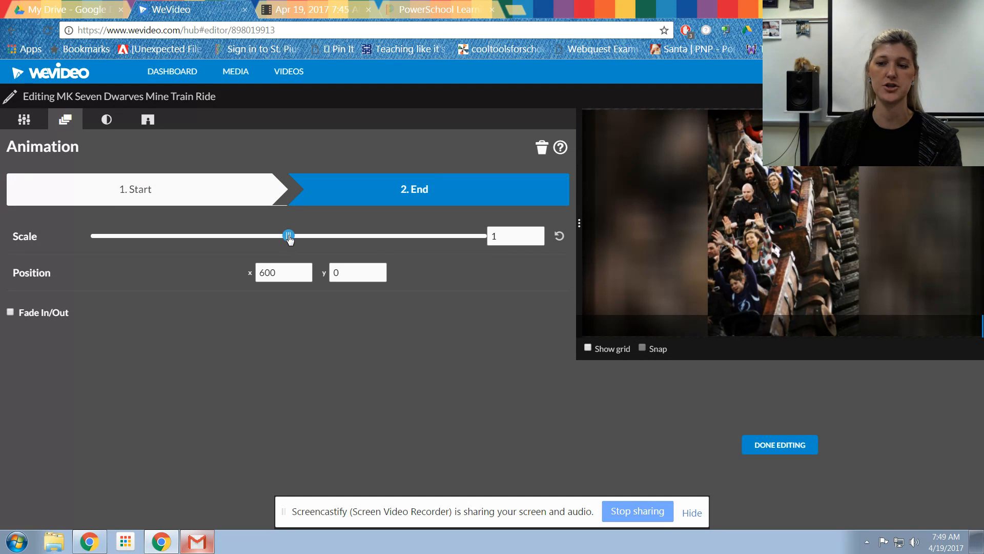
pyautogui.moveTo(830, 190); pyautogui.dragTo(832, 218)
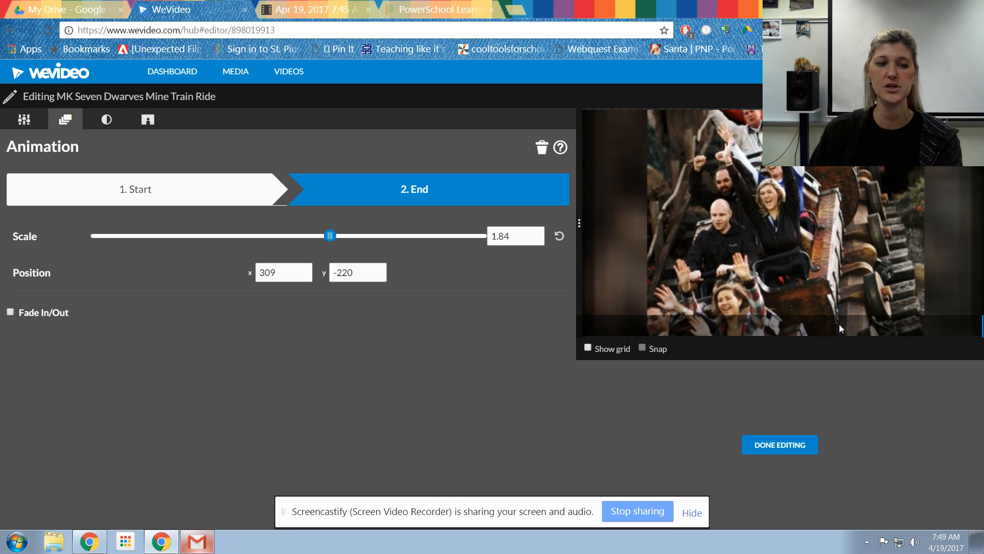
pyautogui.click(29, 314)
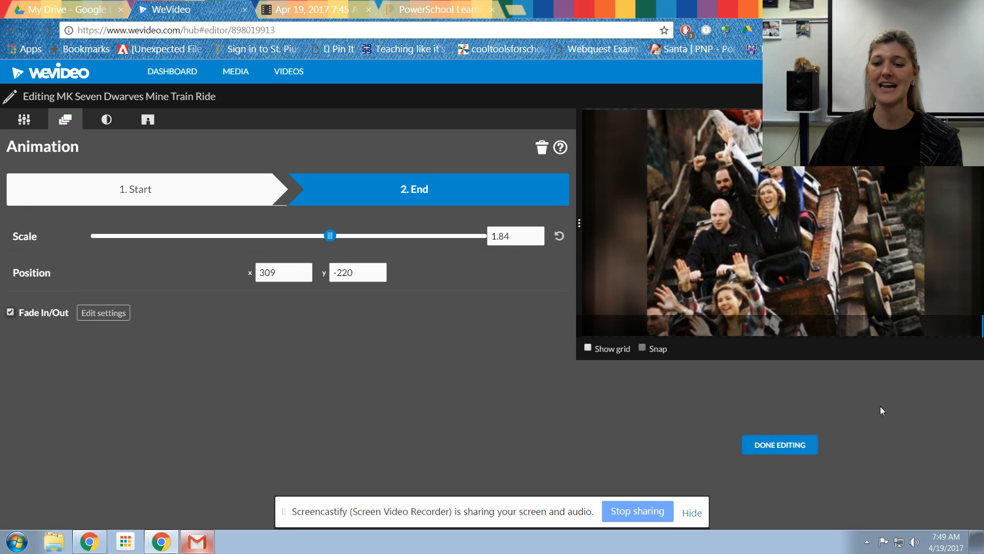
pyautogui.click(775, 446)
# Play the timeline from 00:20:04 to preview the zoom animation on the train ride photo
pyautogui.moveTo(288, 378); pyautogui.dragTo(222, 379)
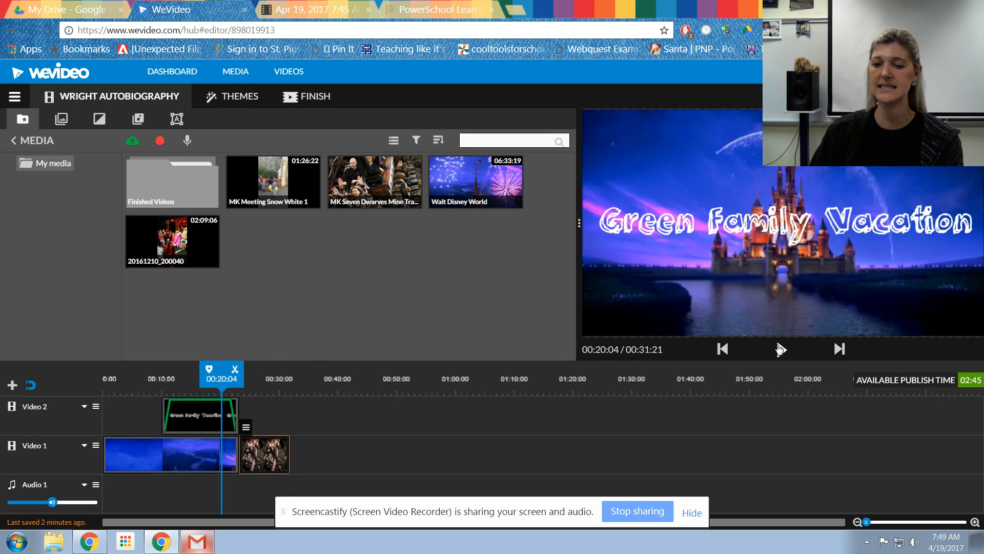
pyautogui.click(780, 349)
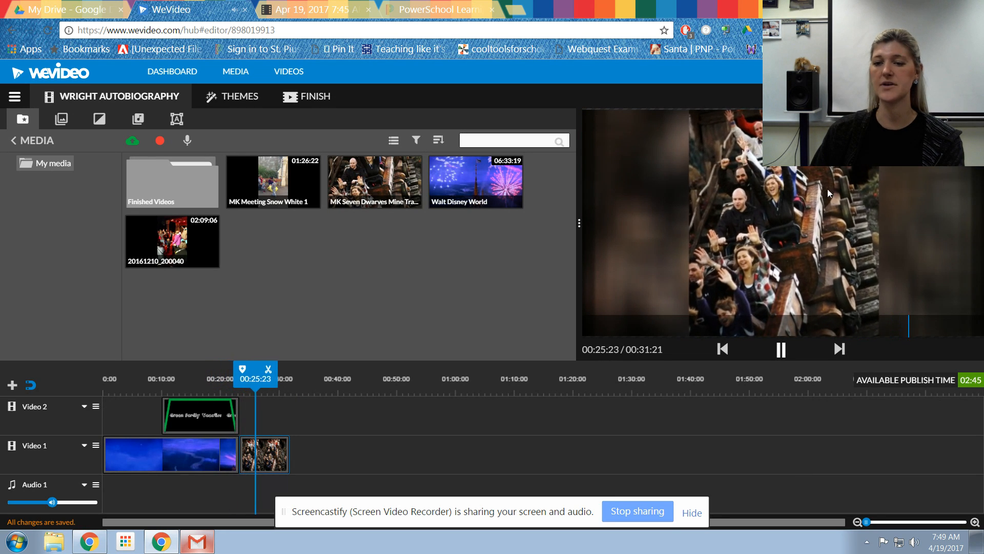
pyautogui.click(782, 353)
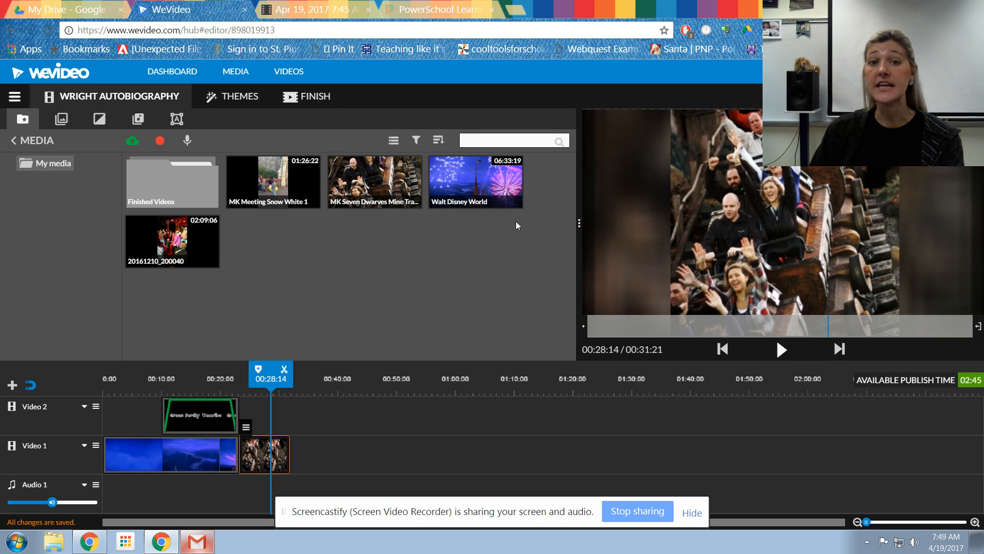
# Add the 20161210_200040 video directly after the train ride photo on Video 1 and preview its beginning
pyautogui.moveTo(170, 239); pyautogui.dragTo(323, 468)
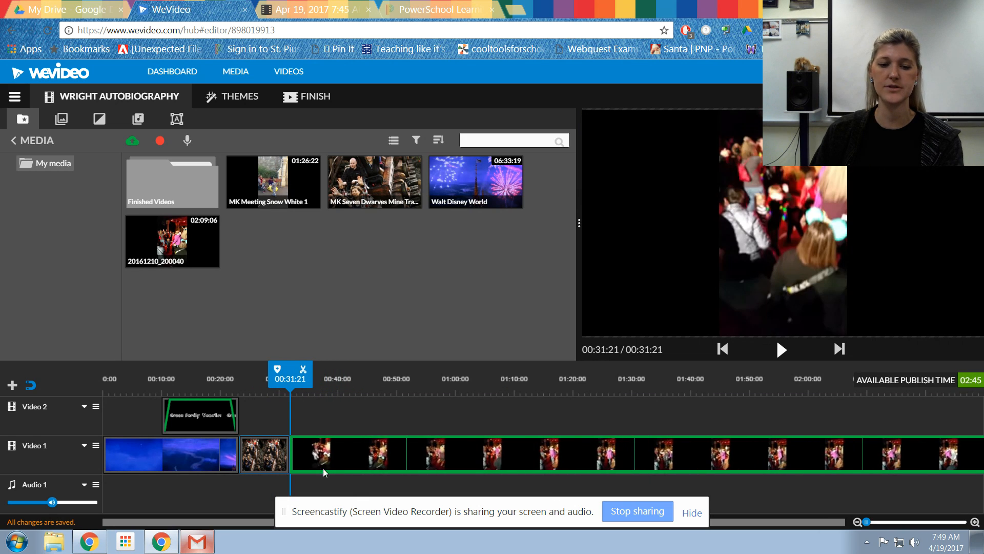
pyautogui.click(782, 351)
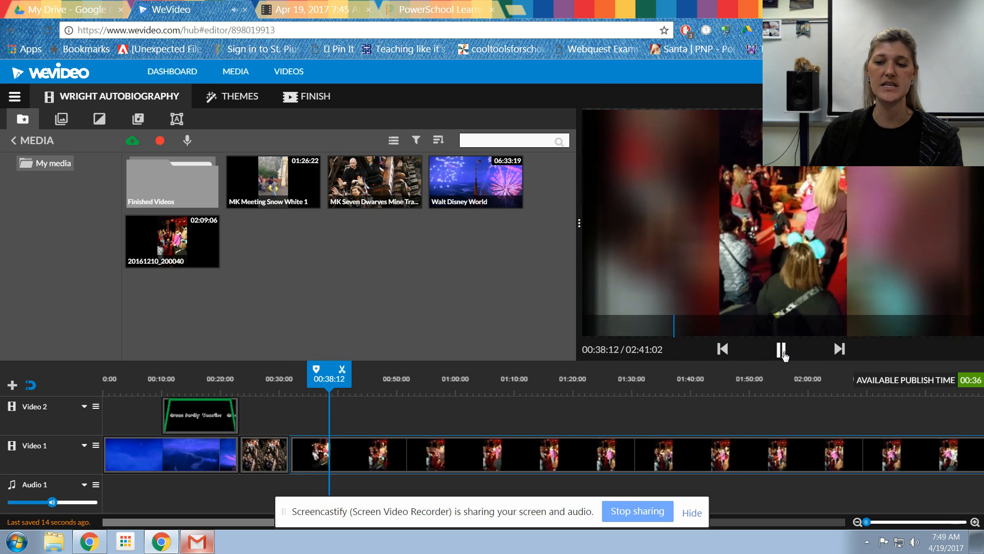
pyautogui.click(782, 351)
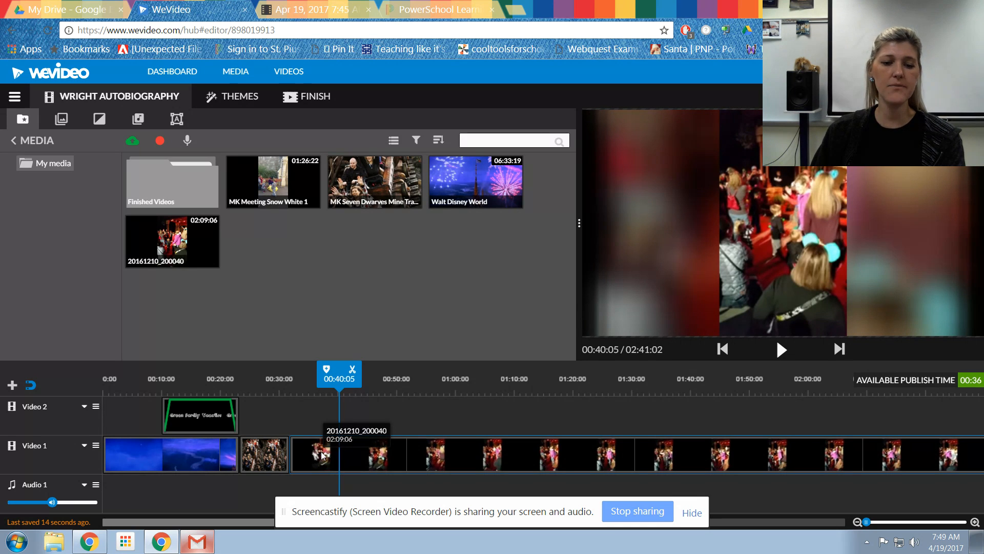
pyautogui.moveTo(329, 456); pyautogui.dragTo(282, 494)
pyautogui.moveTo(333, 456); pyautogui.dragTo(314, 503)
pyautogui.moveTo(363, 446)
pyautogui.mouseDown()
pyautogui.moveTo(309, 487)
pyautogui.moveTo(356, 440)
pyautogui.mouseUp()
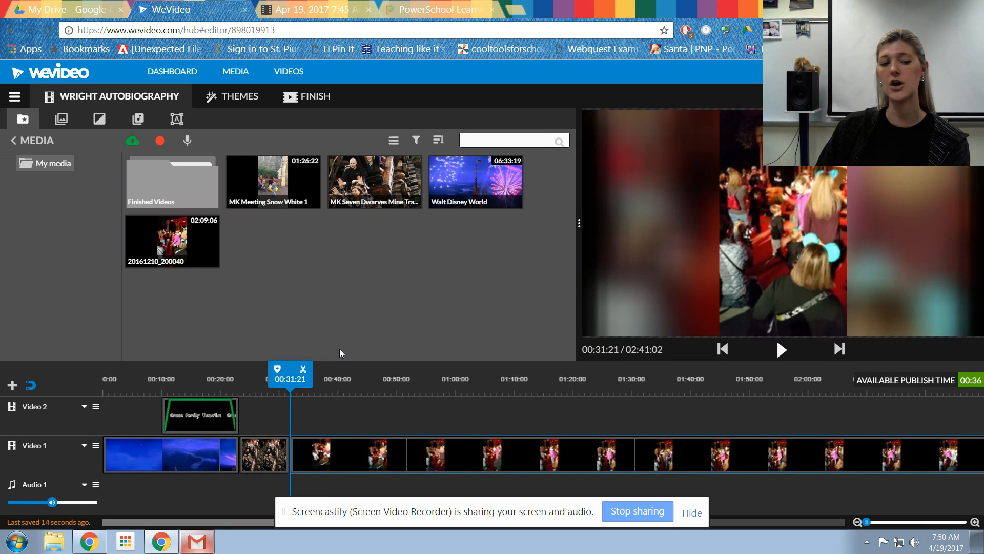
pyautogui.click(85, 447)
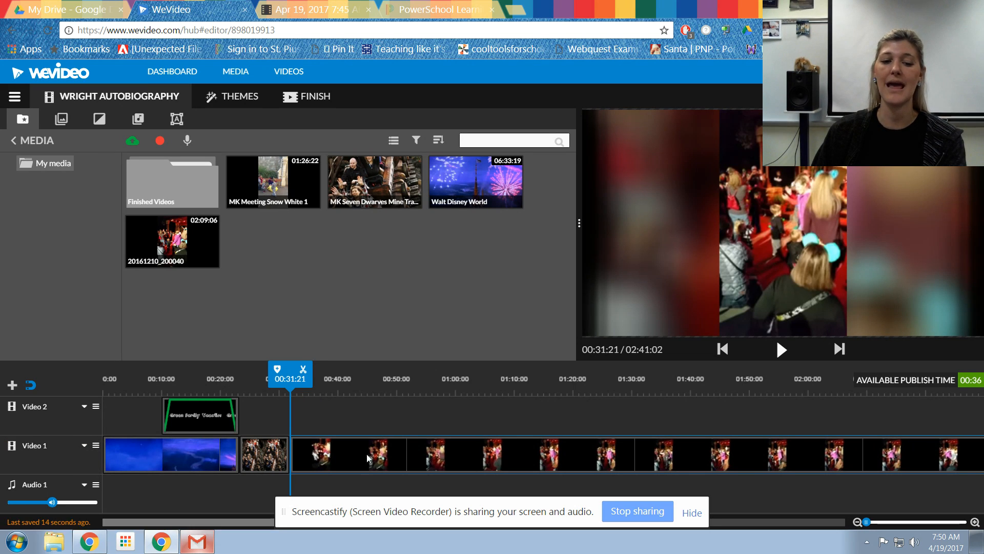
pyautogui.click(95, 445)
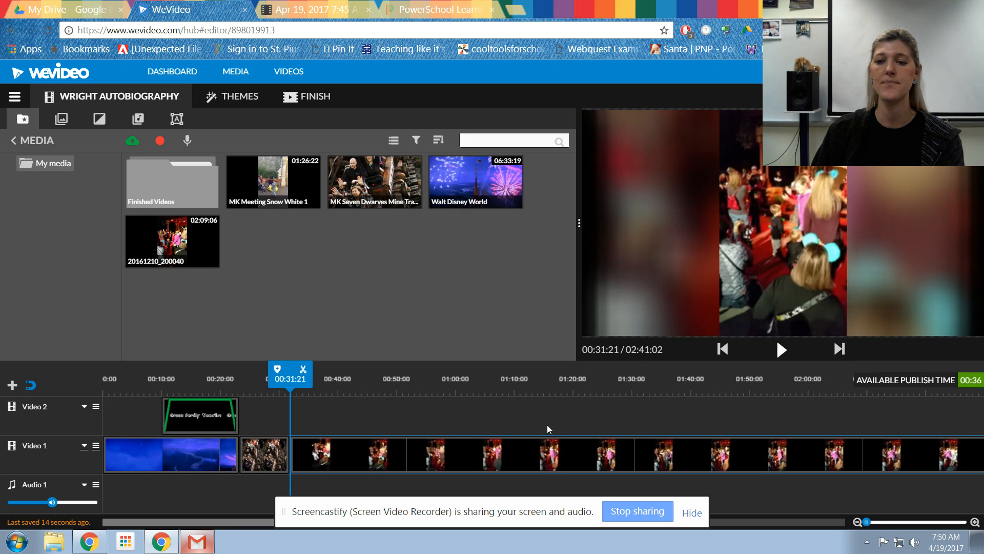
# Split the 20161210_200040 clip at 01:09:19 and delete the part after the cut
pyautogui.moveTo(298, 378); pyautogui.dragTo(513, 413)
pyautogui.click(525, 369)
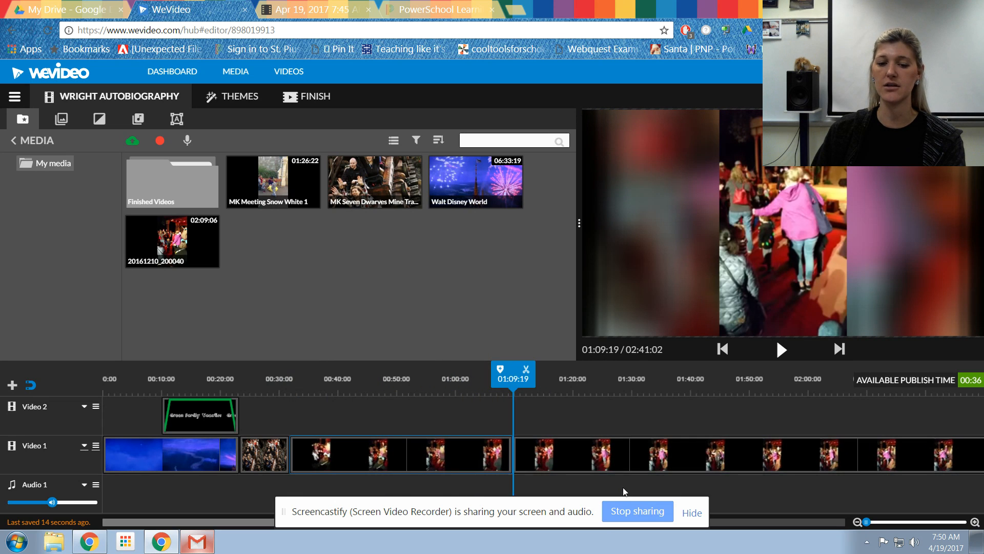
pyautogui.click(562, 463)
pyautogui.press('Delete')
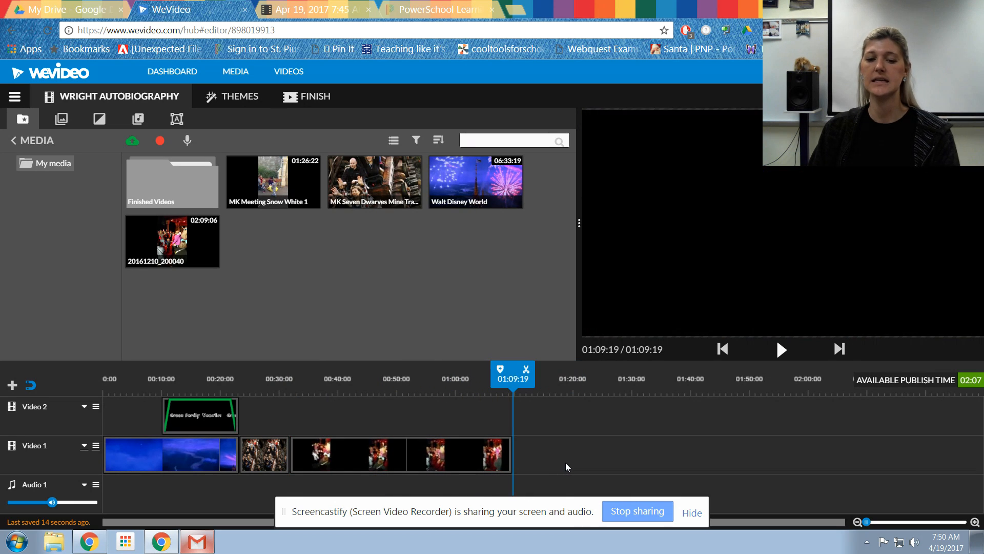
# Shift all the Video 1 clips together so that the opening clip starts at 00:23:07
pyautogui.moveTo(352, 380); pyautogui.dragTo(438, 411)
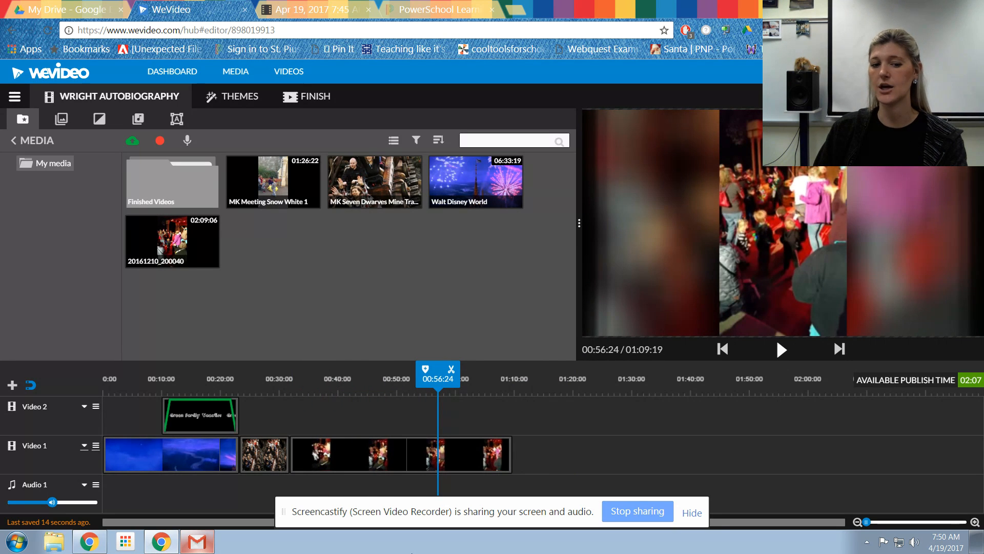
pyautogui.click(152, 460)
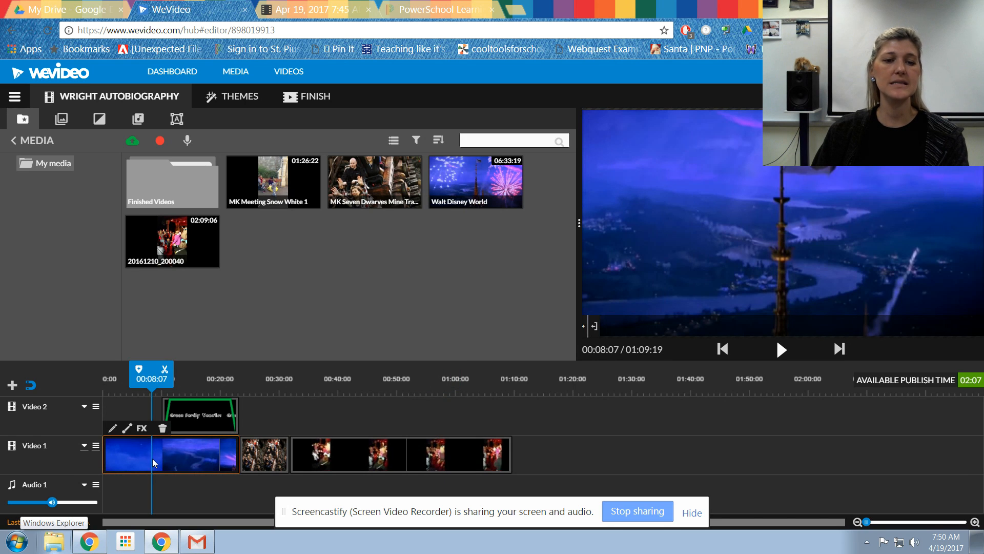
pyautogui.click(62, 120)
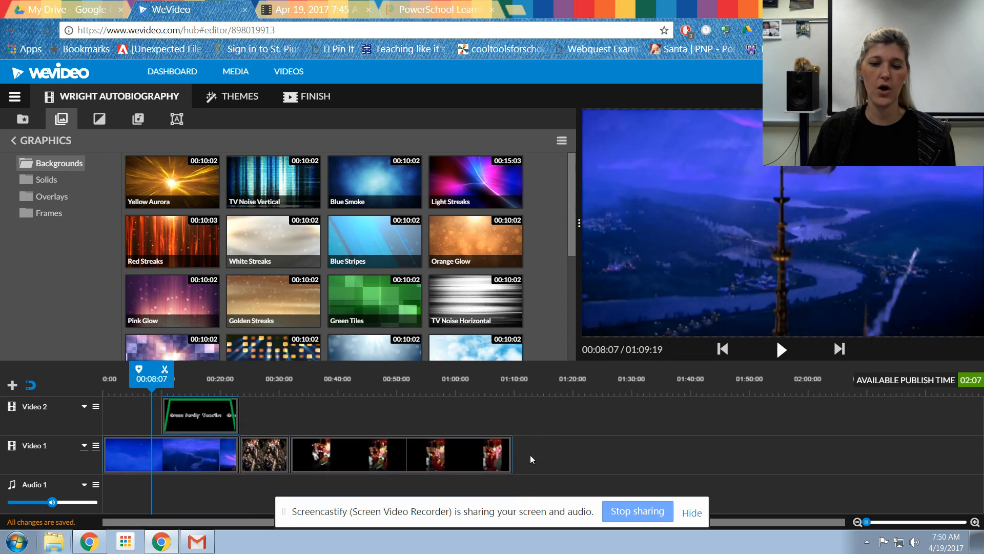
pyautogui.moveTo(546, 436); pyautogui.dragTo(264, 479)
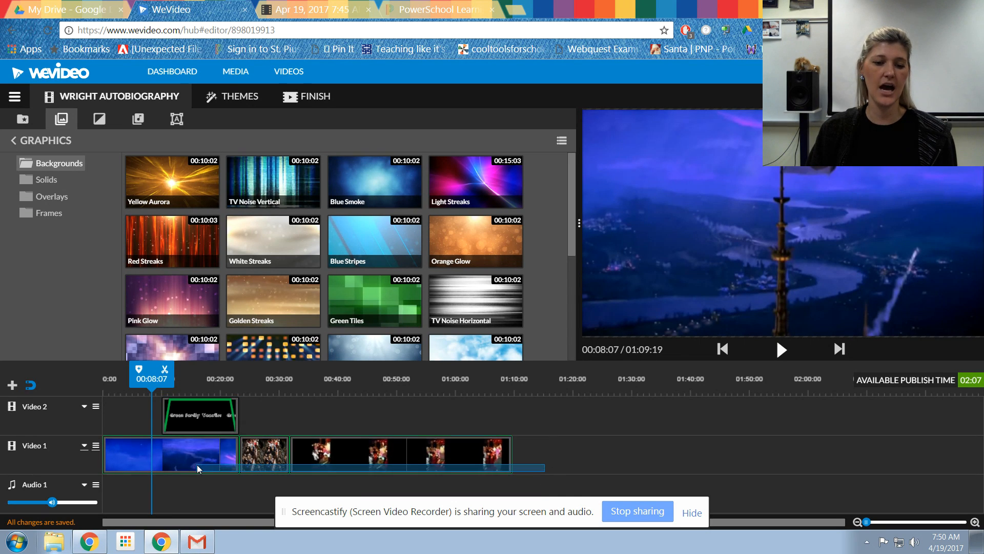
pyautogui.moveTo(185, 453); pyautogui.dragTo(323, 462)
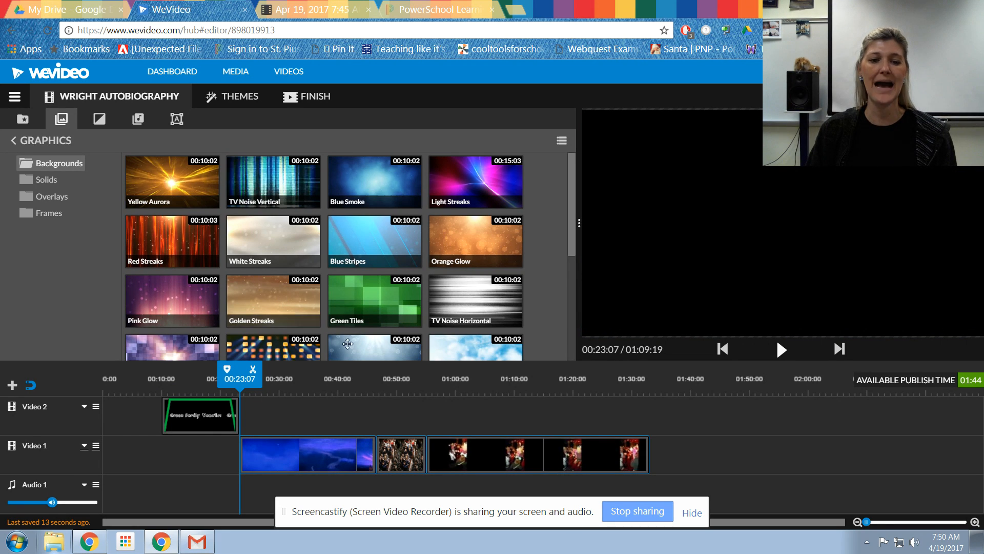
# Fill the gap at the start of Video 1 with the Stage Show background up to 00:23:07
pyautogui.scroll(-1, 360, 311)
pyautogui.moveTo(271, 295); pyautogui.dragTo(238, 456)
pyautogui.click(155, 458)
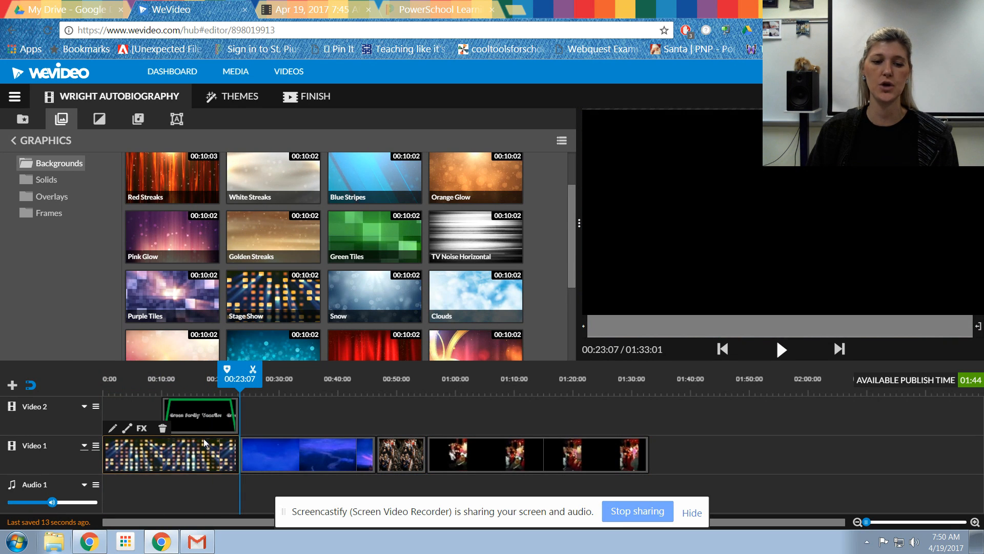
# Extend the title on Video 2 back to 00:00:00 and preview it over the Stage Show background
pyautogui.click(165, 408)
pyautogui.moveTo(159, 410); pyautogui.dragTo(104, 410)
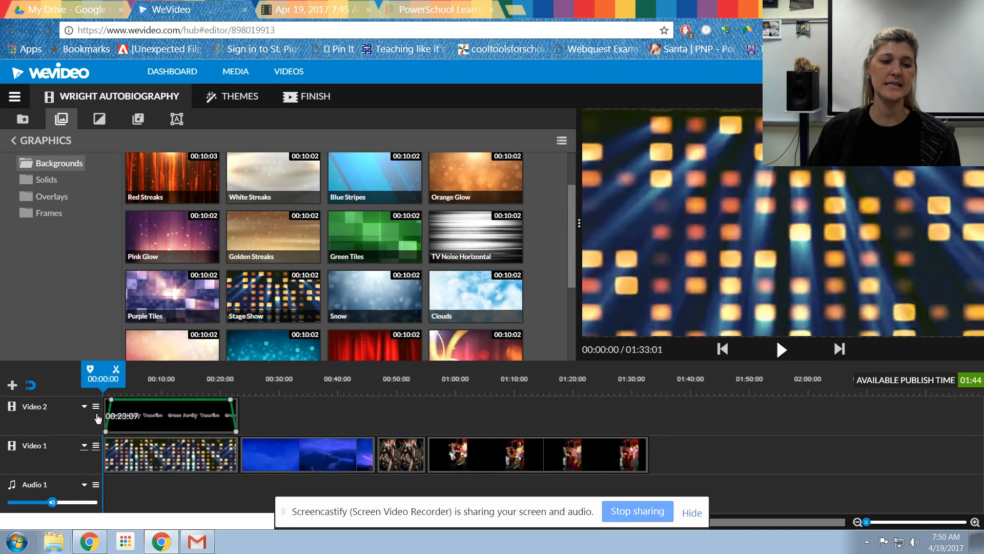
pyautogui.click(782, 350)
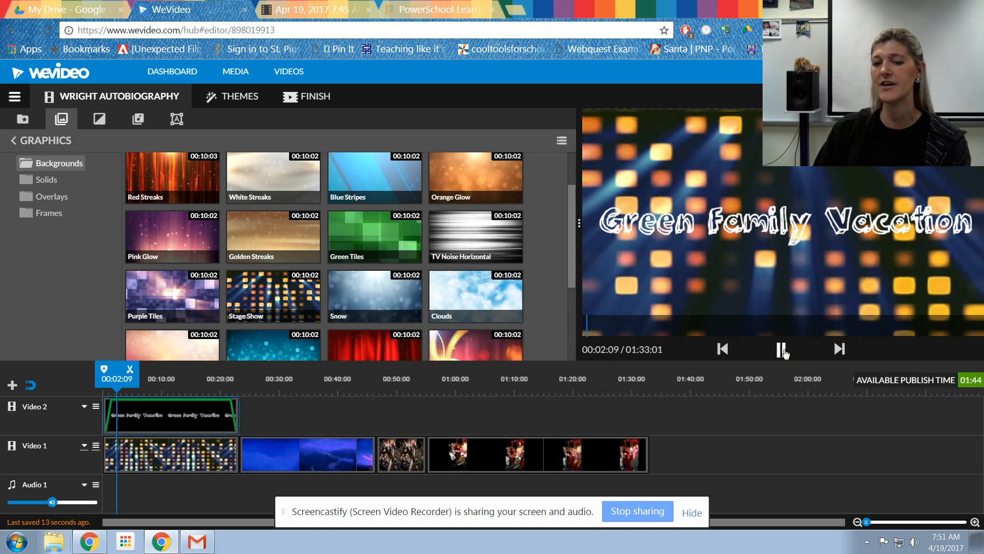
pyautogui.click(786, 355)
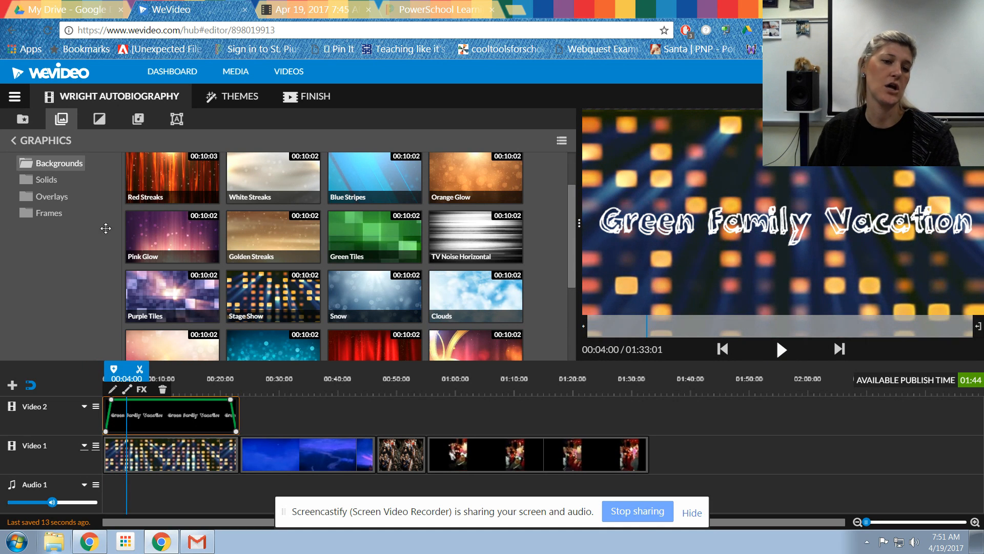
# Browse the Solids, Overlays and Frames graphics and preview the Explosion overlay
pyautogui.click(51, 180)
pyautogui.click(50, 199)
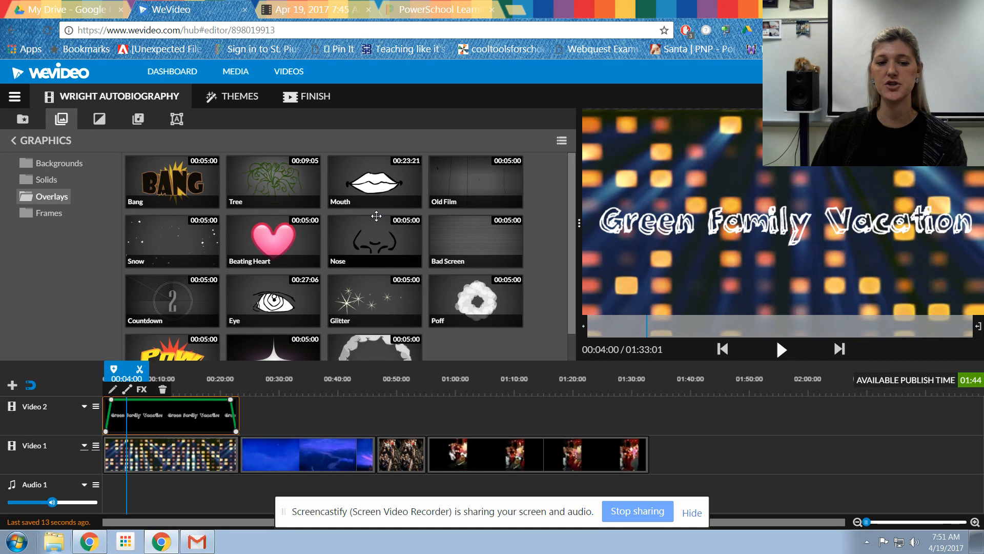
pyautogui.scroll(-2, 374, 287)
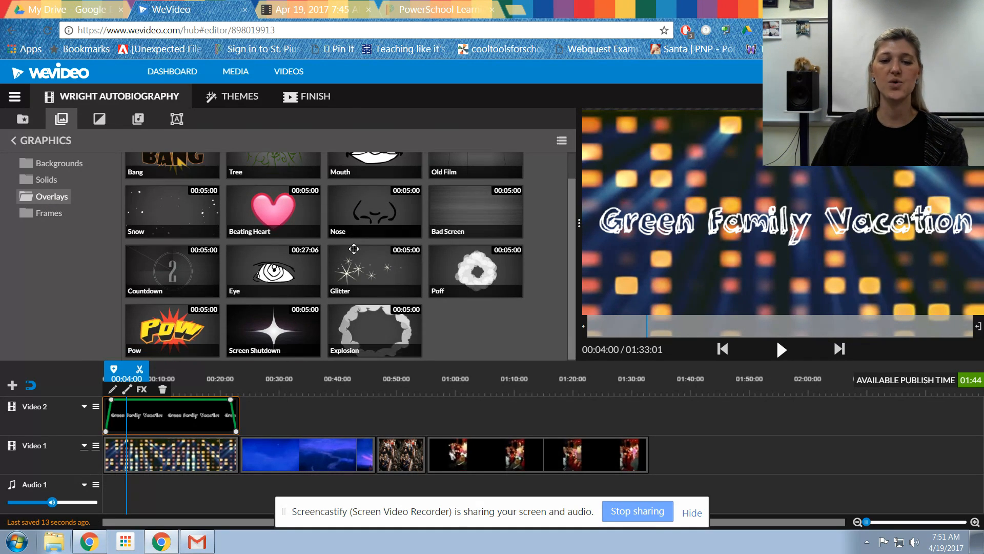
pyautogui.click(407, 339)
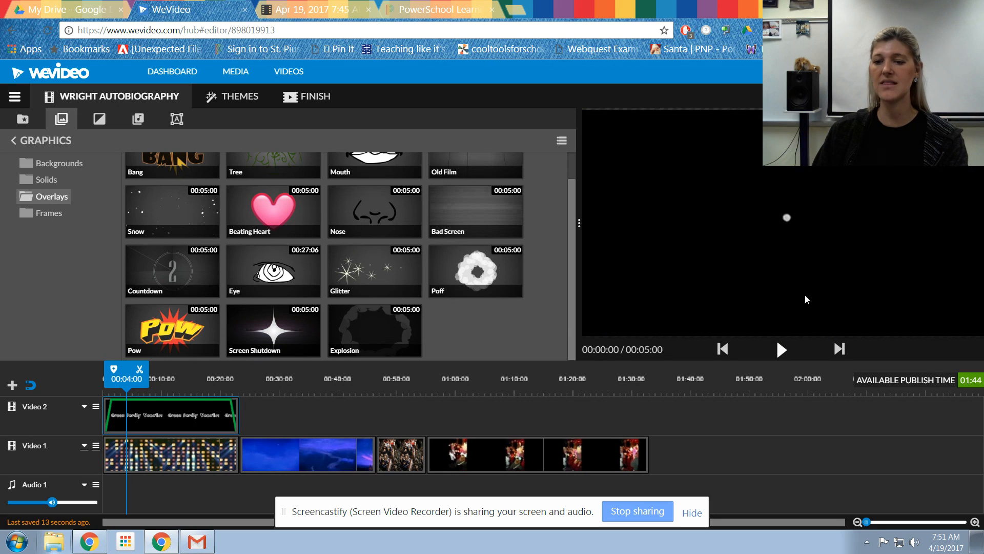
pyautogui.click(777, 355)
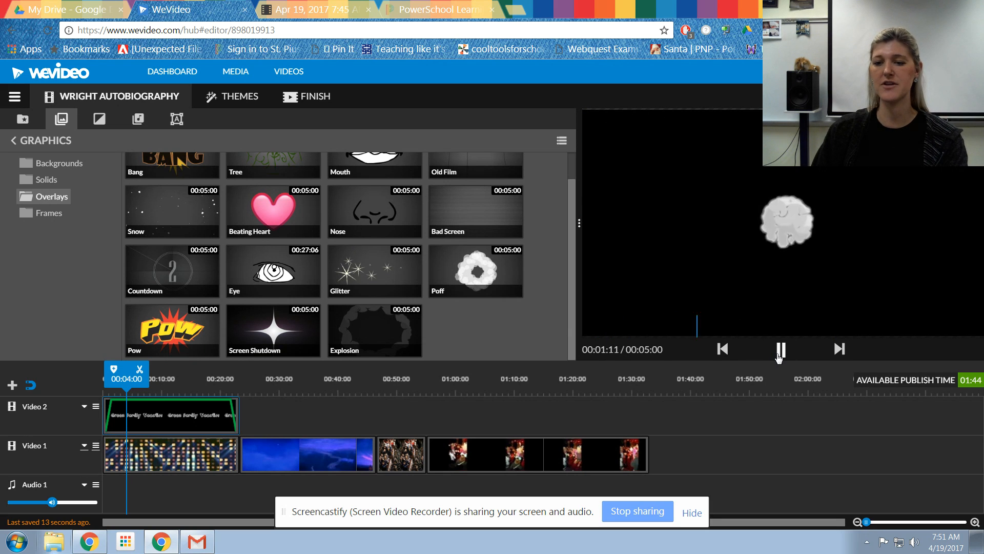
pyautogui.click(778, 357)
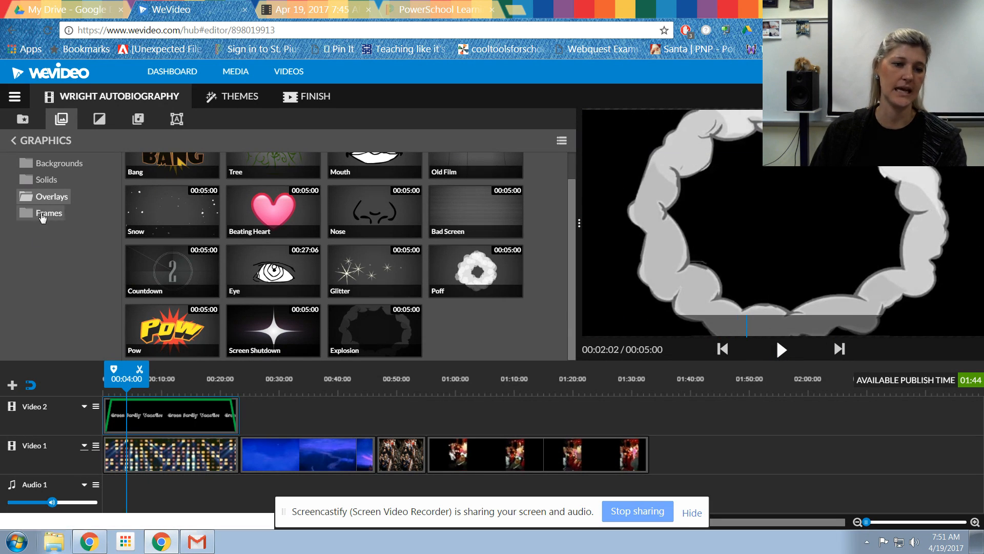
pyautogui.click(43, 215)
pyautogui.click(38, 198)
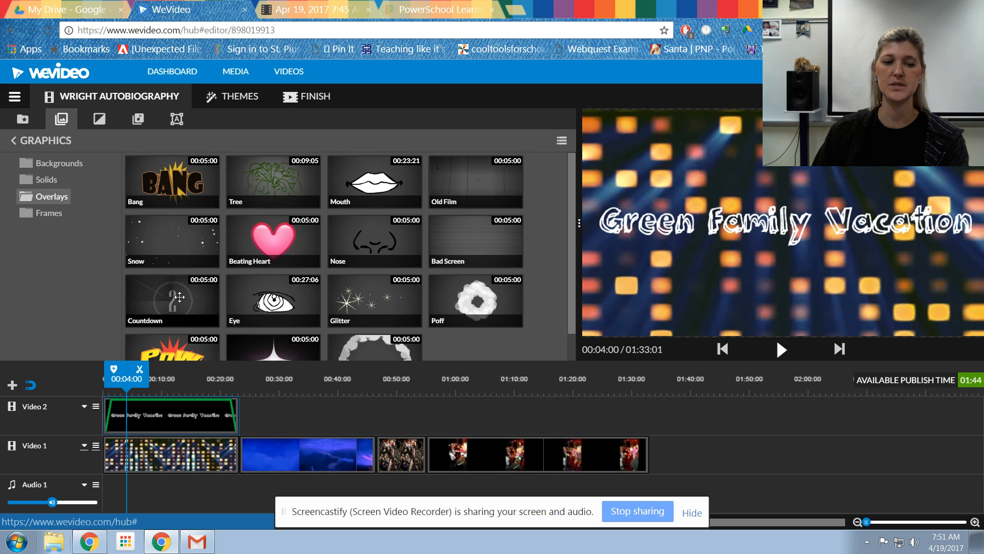
# Place the Explosion overlay on Video 2 at 00:23:07, directly behind the title, and preview it over the blue clip
pyautogui.moveTo(370, 349); pyautogui.dragTo(254, 415)
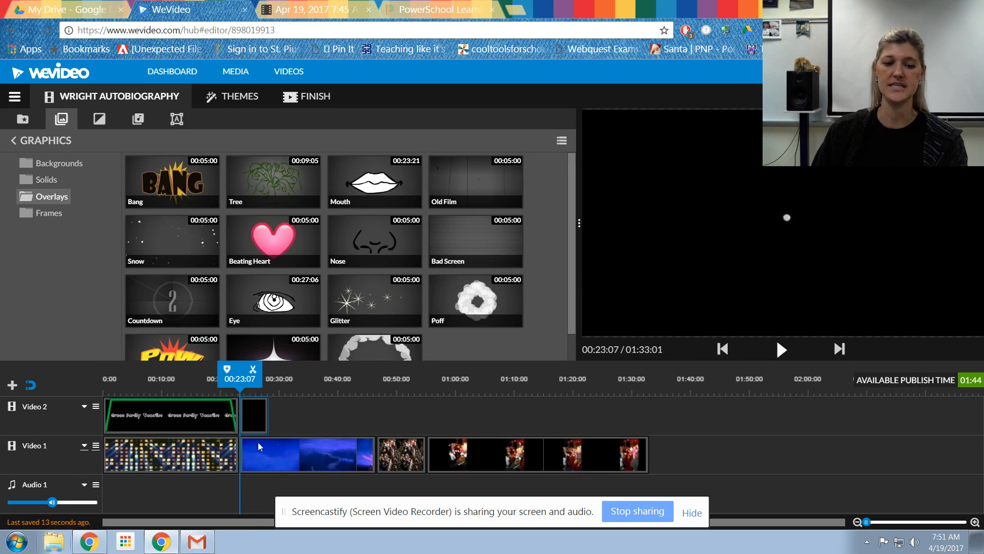
pyautogui.click(779, 352)
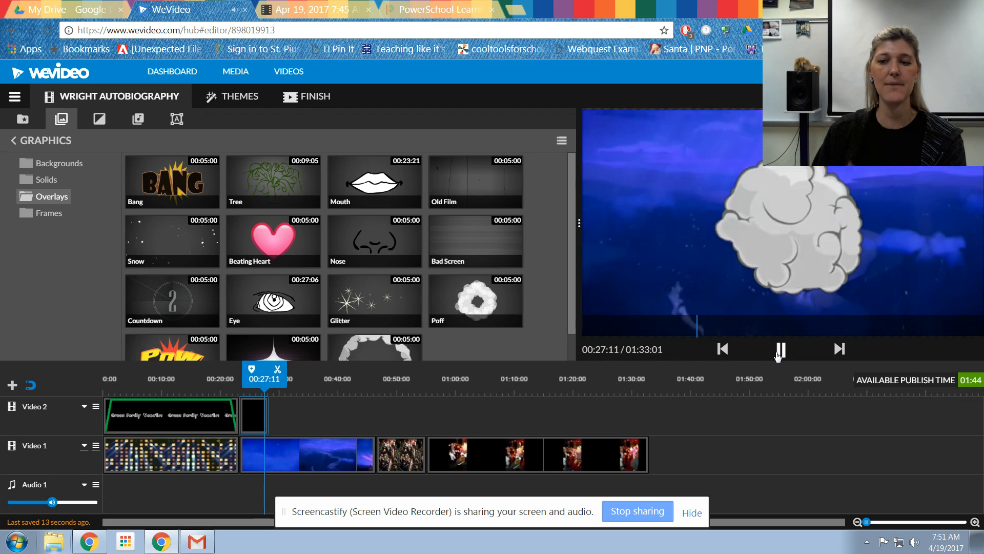
pyautogui.click(779, 351)
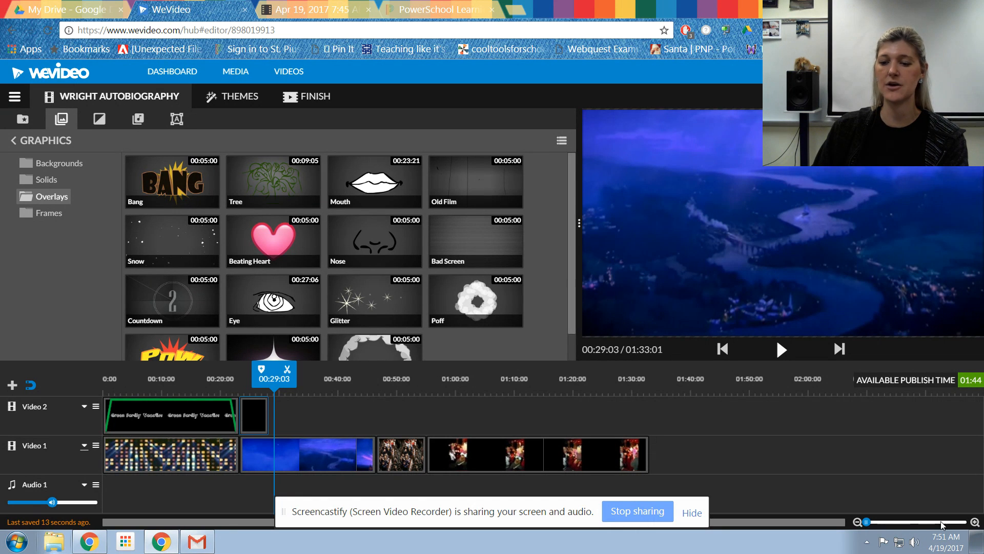
# Trim the end of the Explosion overlay on Video 2 to a length of about 1.5 seconds and preview it
pyautogui.moveTo(866, 522); pyautogui.dragTo(876, 522)
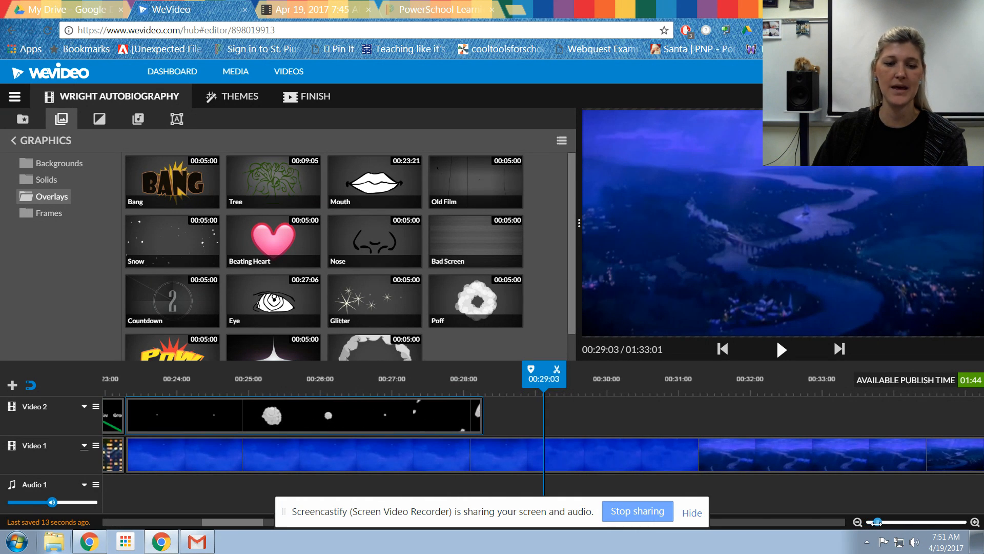
pyautogui.click(137, 396)
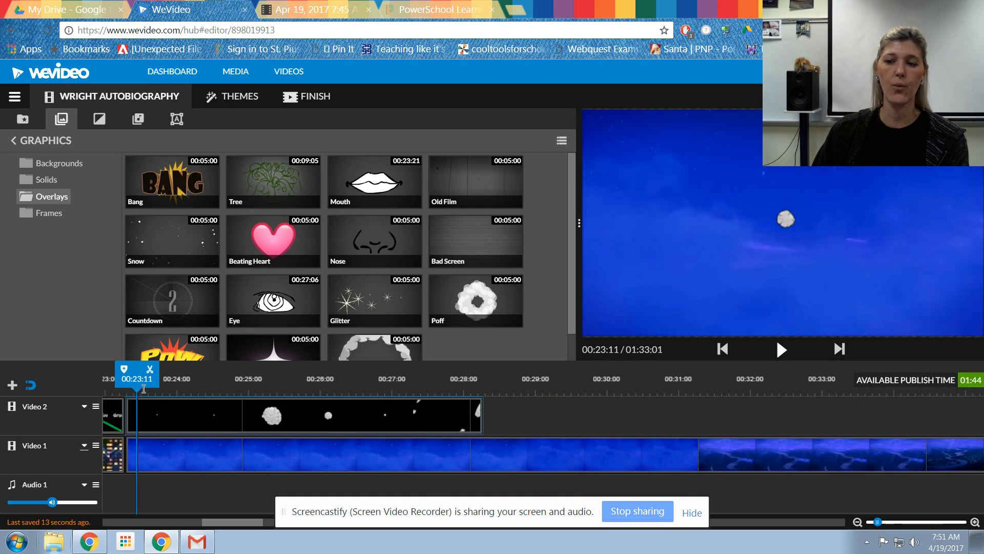
pyautogui.moveTo(144, 386); pyautogui.dragTo(210, 399)
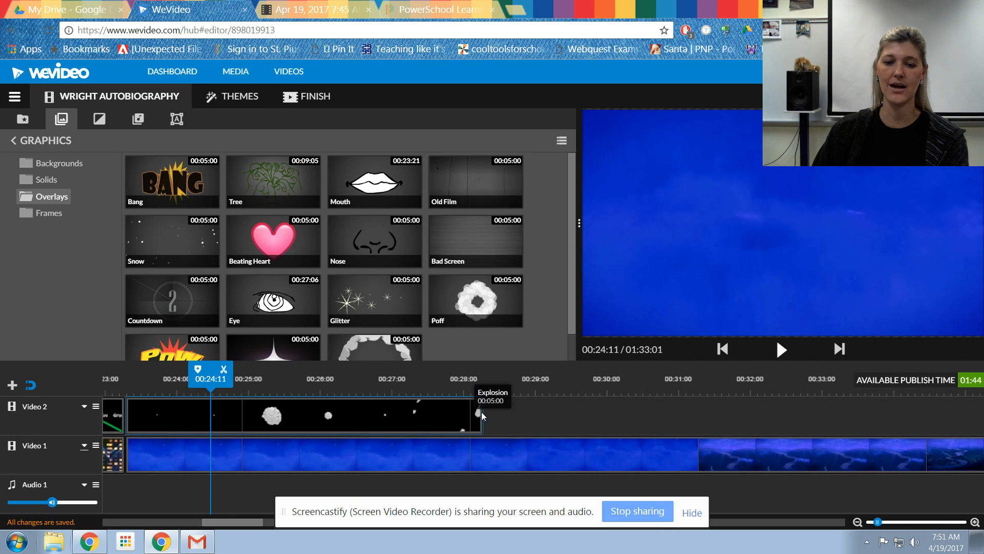
pyautogui.moveTo(477, 419); pyautogui.dragTo(128, 401)
pyautogui.click(128, 402)
pyautogui.click(781, 350)
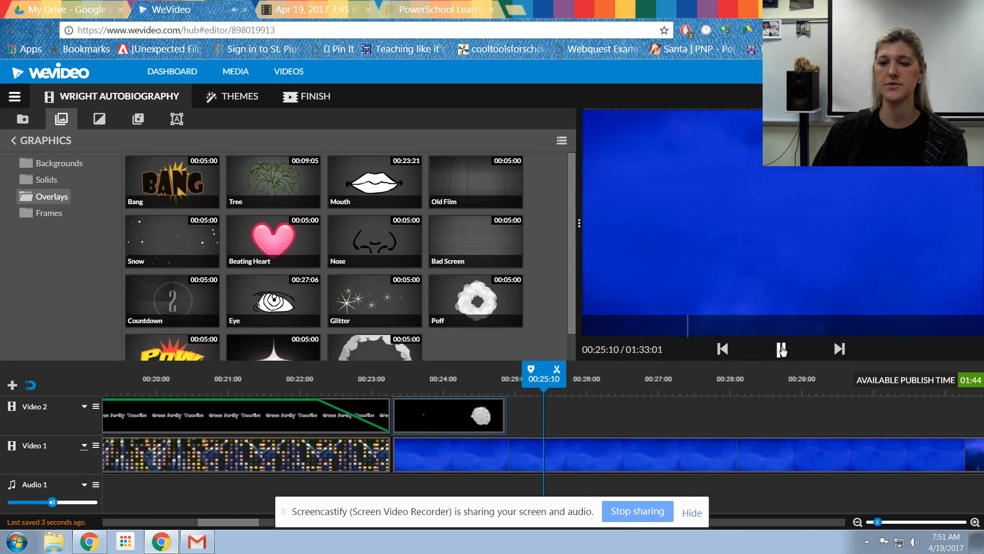
pyautogui.click(781, 350)
pyautogui.click(483, 400)
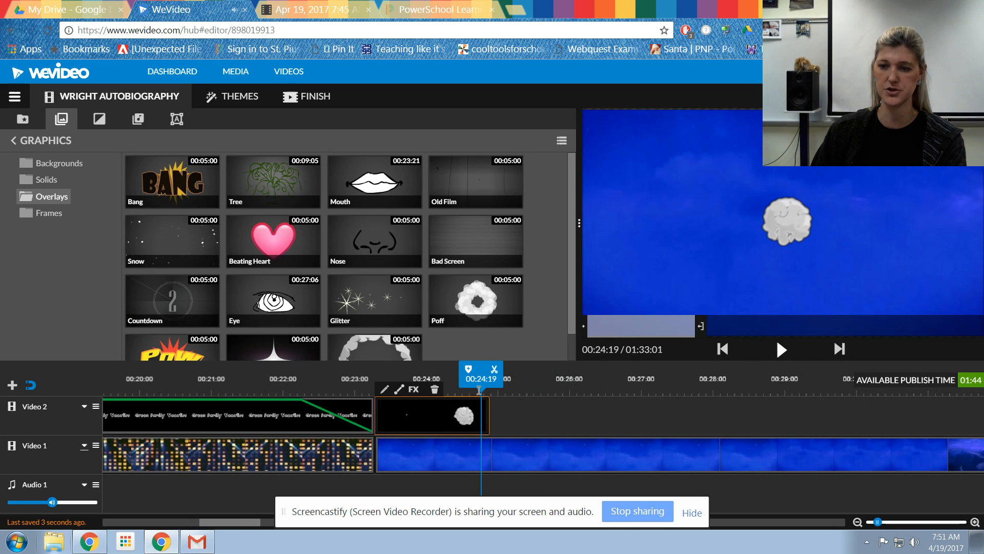
# Shorten the Explosion overlay further to about 1 second, preview the cut and return to the full timeline
pyautogui.moveTo(474, 393); pyautogui.dragTo(402, 395)
pyautogui.moveTo(480, 414)
pyautogui.click(779, 350)
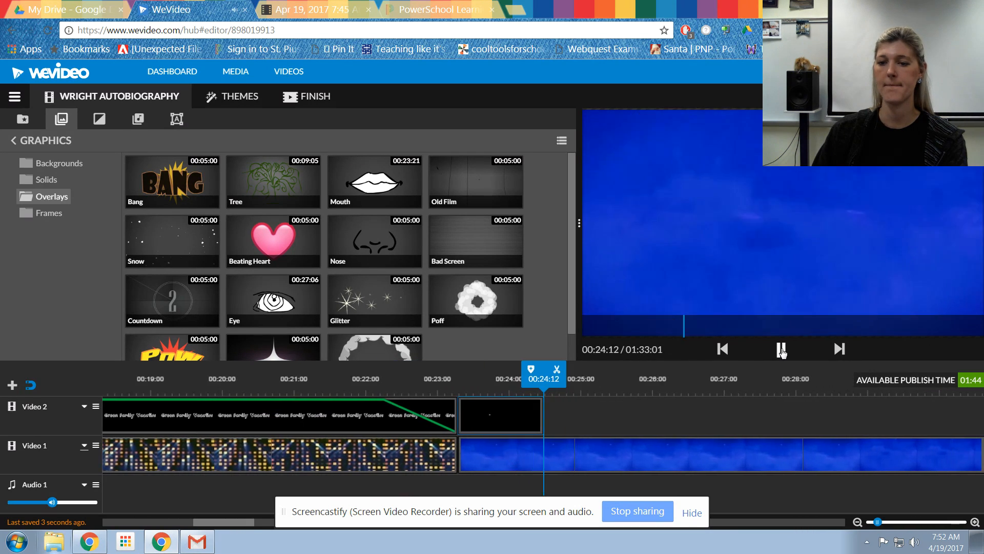
pyautogui.click(779, 350)
pyautogui.moveTo(483, 412); pyautogui.dragTo(471, 413)
pyautogui.click(433, 381)
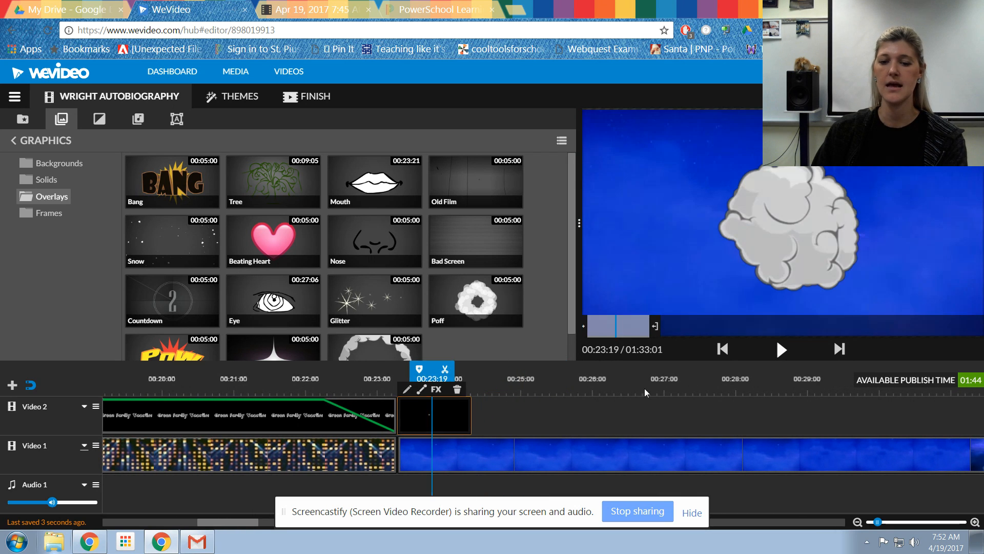
pyautogui.click(780, 349)
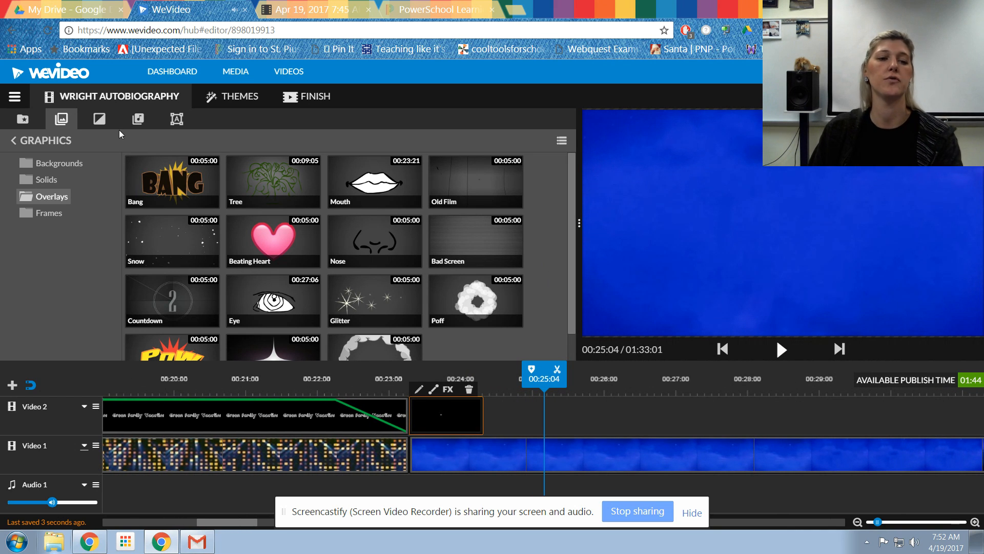
pyautogui.click(857, 521)
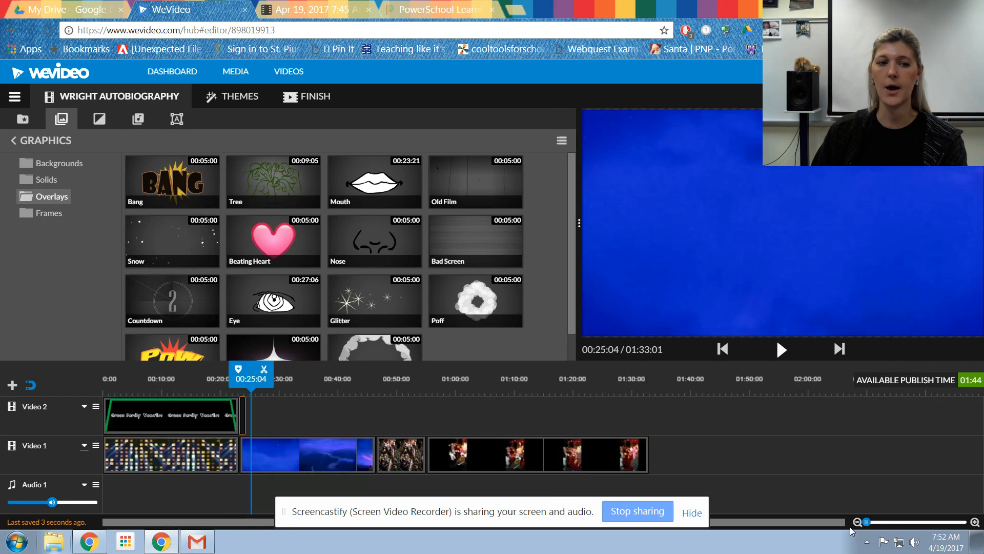
# Add a Cross dissolve transition between the roller coaster photo and the last clip on Video 1, and preview it
pyautogui.click(98, 121)
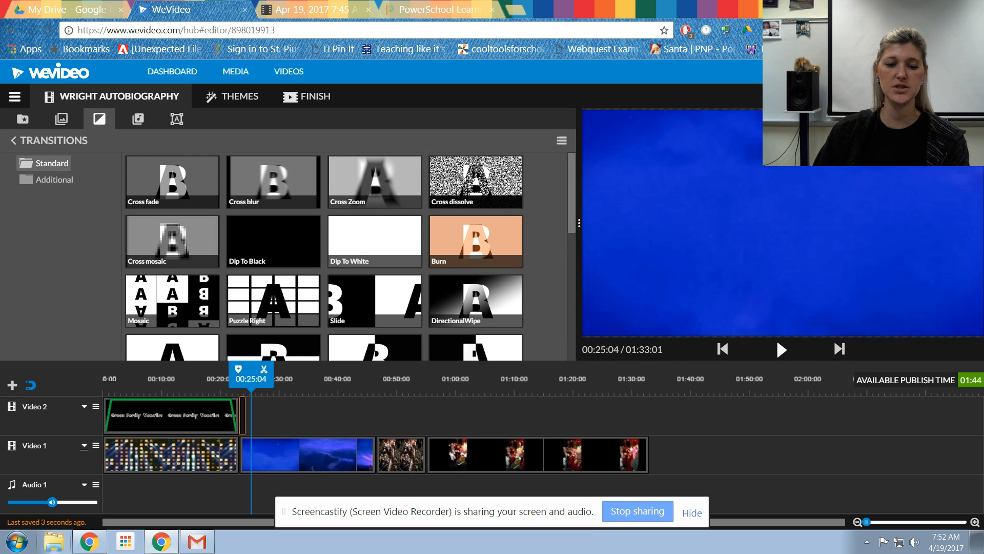
pyautogui.moveTo(469, 181)
pyautogui.mouseDown()
pyautogui.moveTo(379, 454)
pyautogui.moveTo(434, 456)
pyautogui.mouseUp()
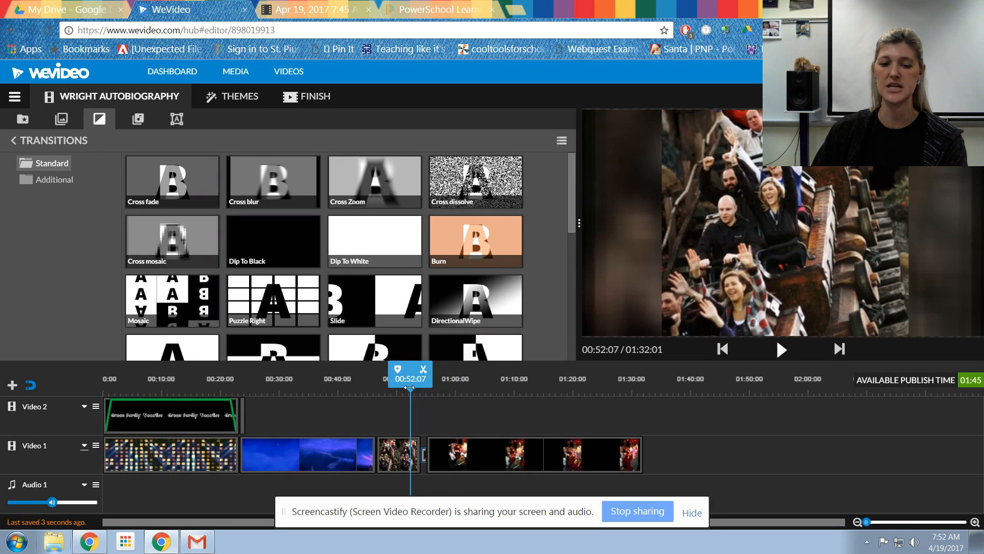
pyautogui.click(782, 353)
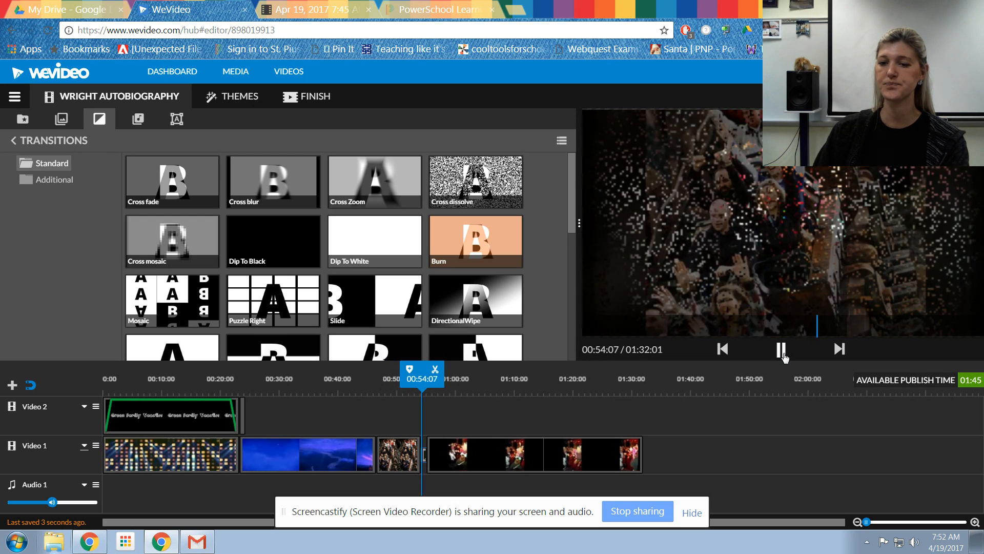
pyautogui.click(783, 353)
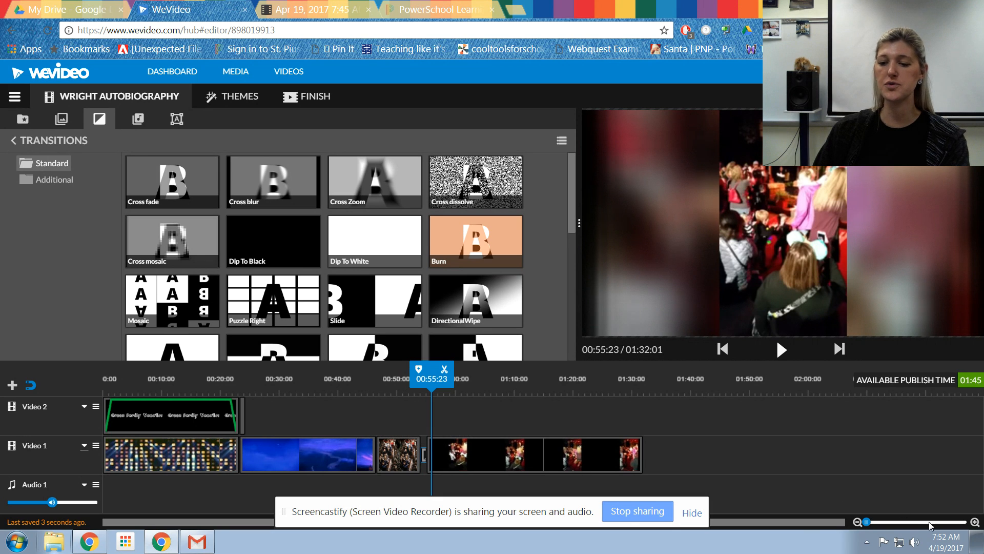
# Examine the duration and apply options of the Cross dissolve transition on Video 1, leaving its settings without applying anything
pyautogui.moveTo(866, 522); pyautogui.dragTo(879, 522)
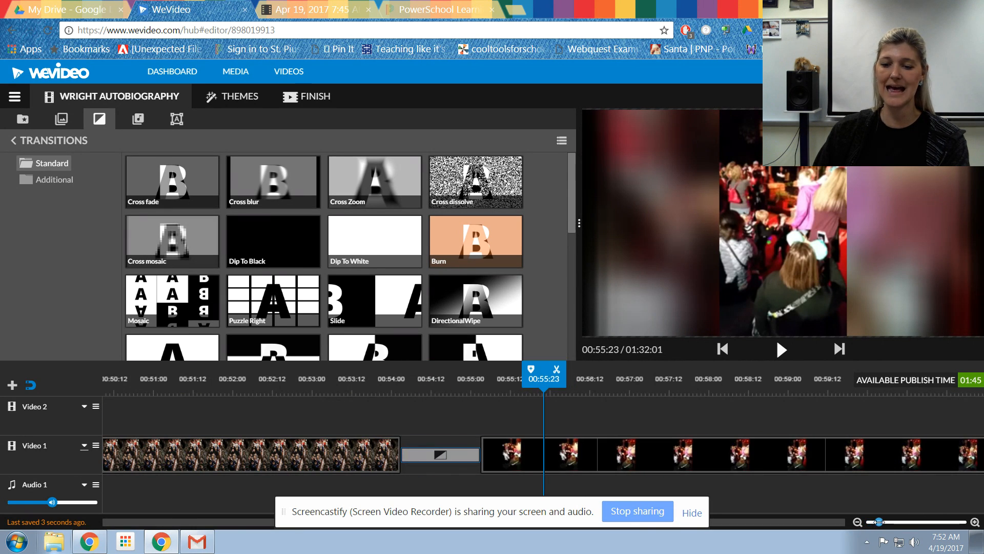
pyautogui.doubleClick(431, 457)
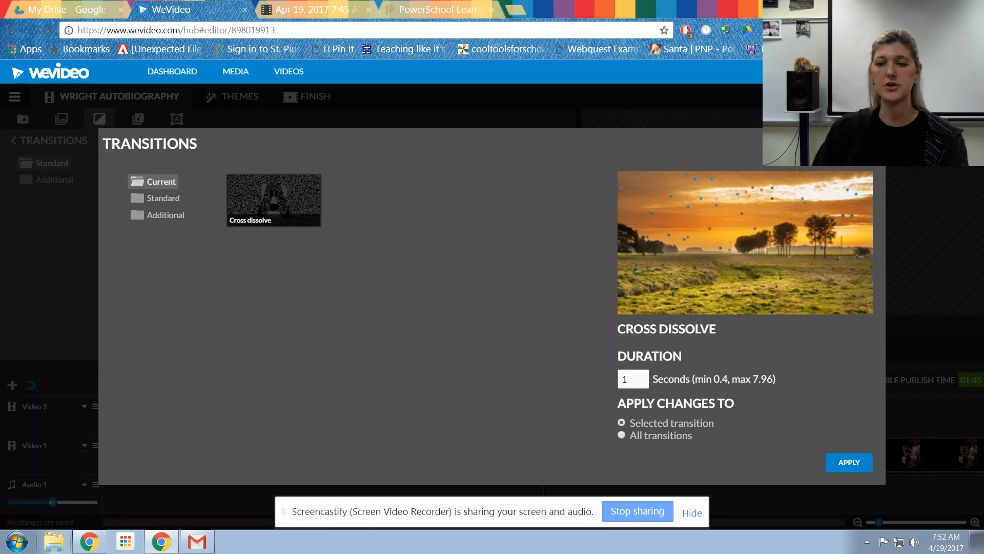
pyautogui.click(872, 142)
pyautogui.moveTo(872, 521); pyautogui.dragTo(866, 522)
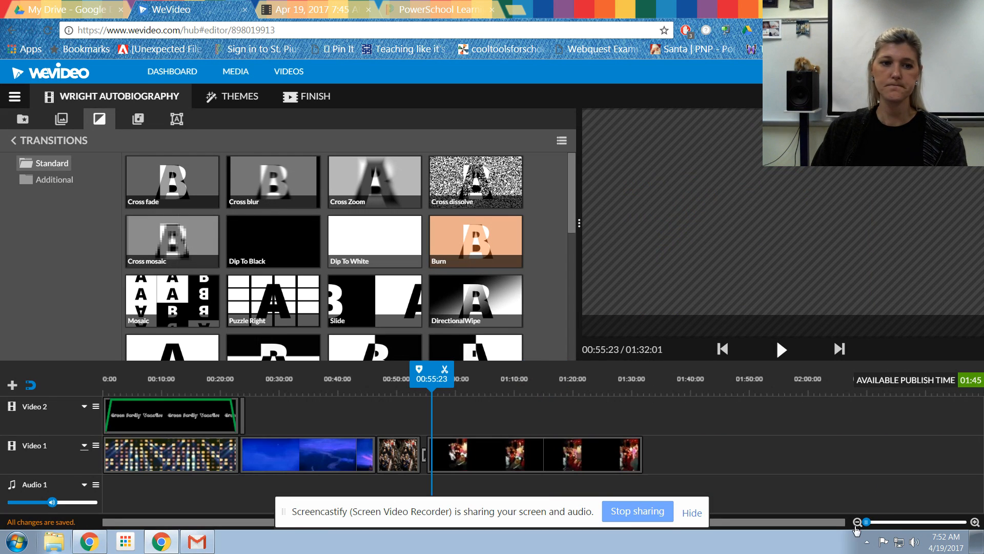
# Audition the free music track Discovery - Mega Music, add it at the start of Audio 1 and preview it with the title
pyautogui.click(138, 119)
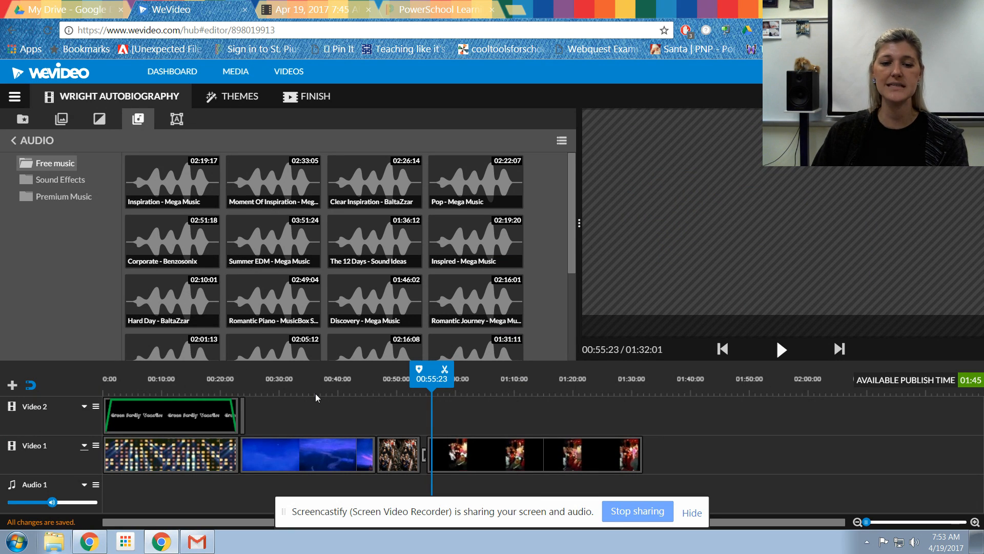
pyautogui.click(360, 293)
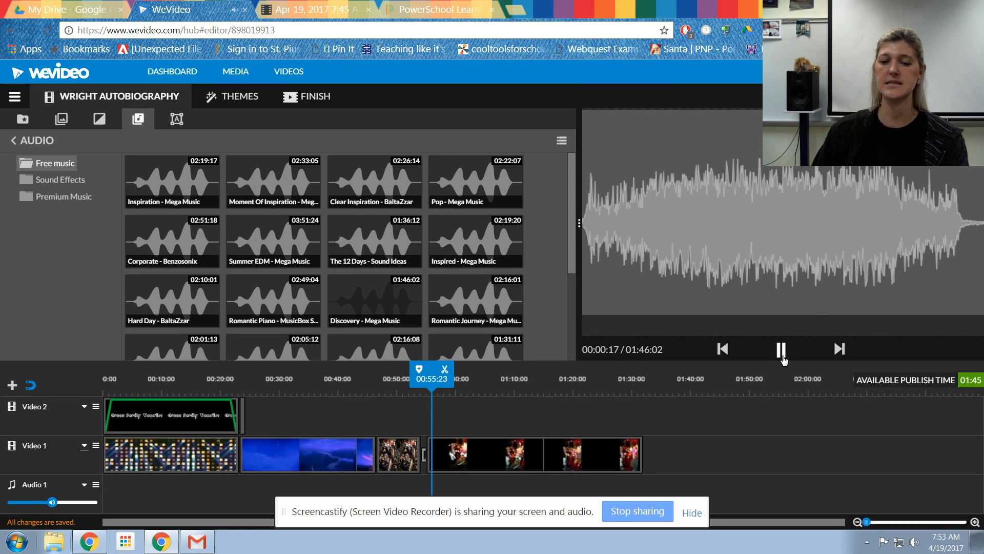
pyautogui.moveTo(371, 304); pyautogui.dragTo(102, 510)
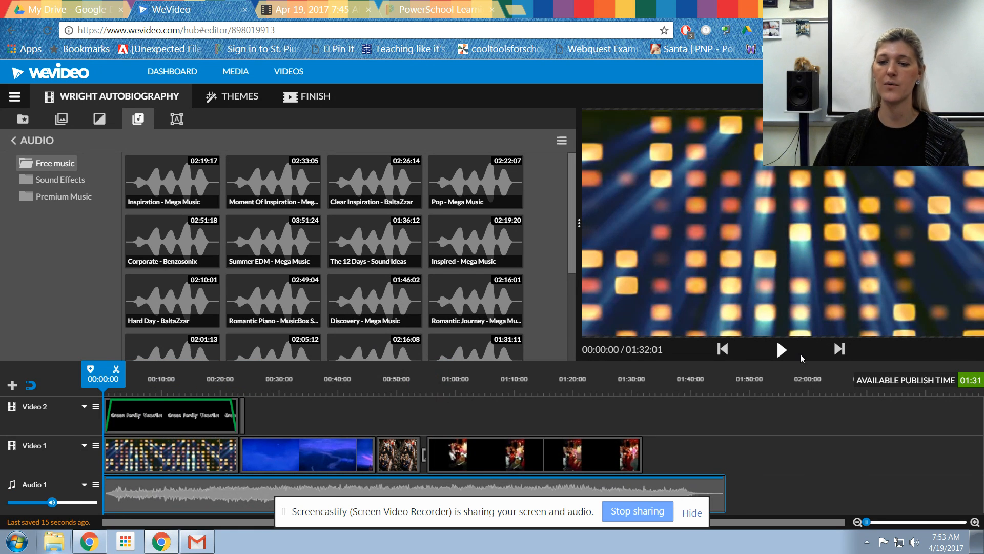
pyautogui.click(782, 350)
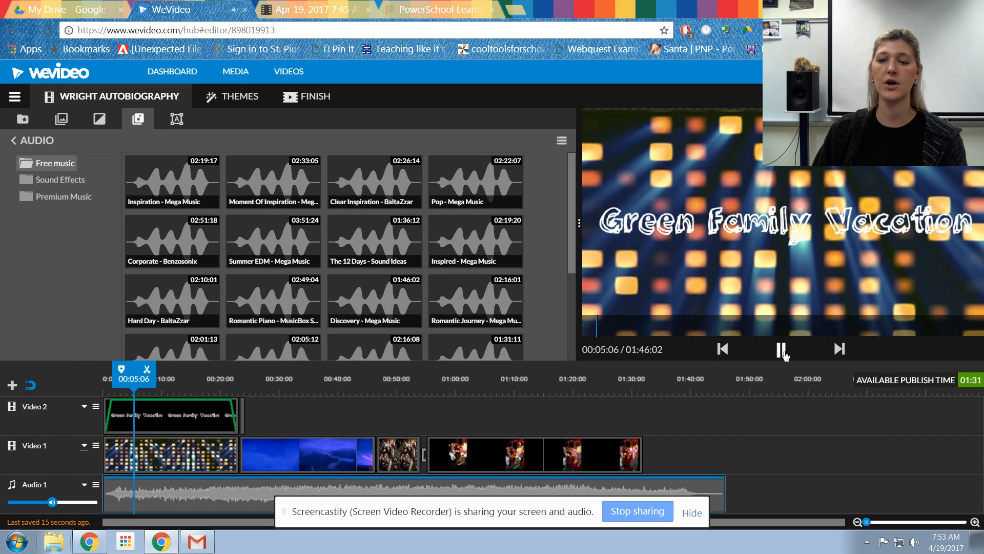
pyautogui.click(781, 350)
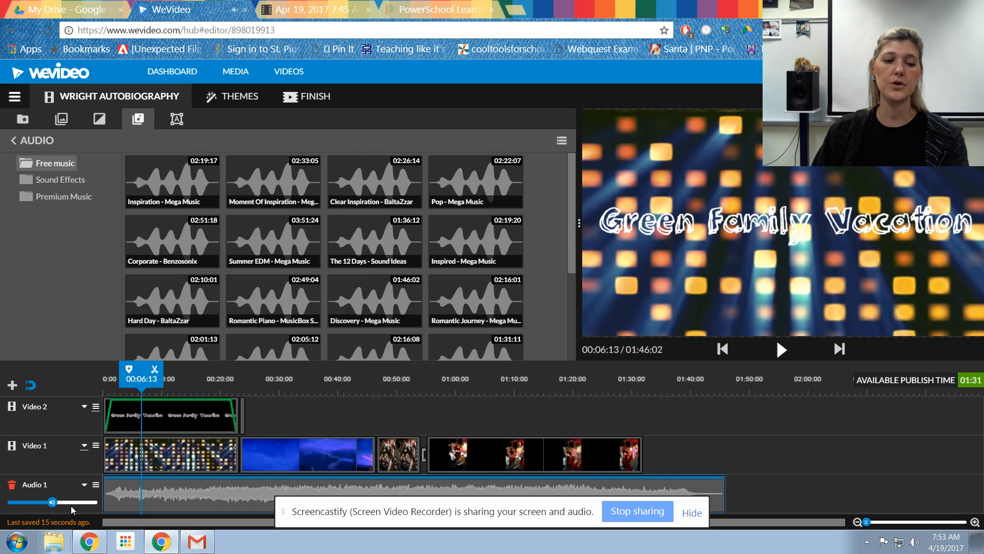
# Raise the volume of the Audio 1 track to near maximum and play the video to hear it
pyautogui.moveTo(49, 507); pyautogui.dragTo(80, 507)
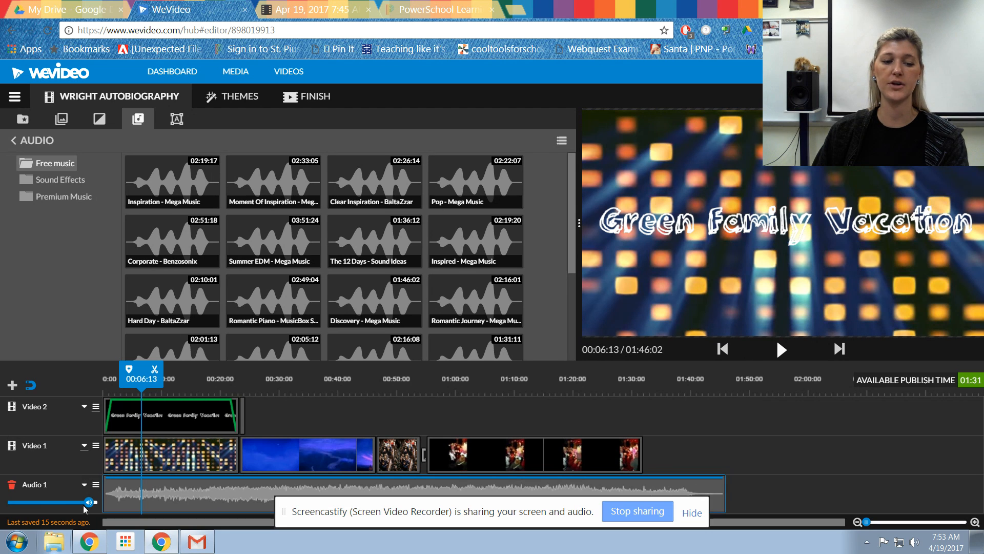
pyautogui.click(782, 353)
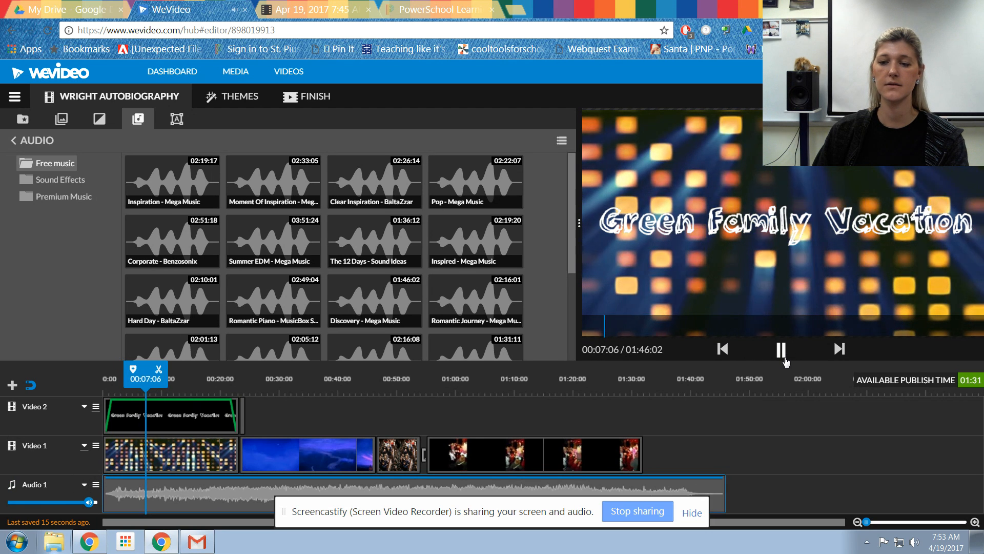
pyautogui.click(781, 353)
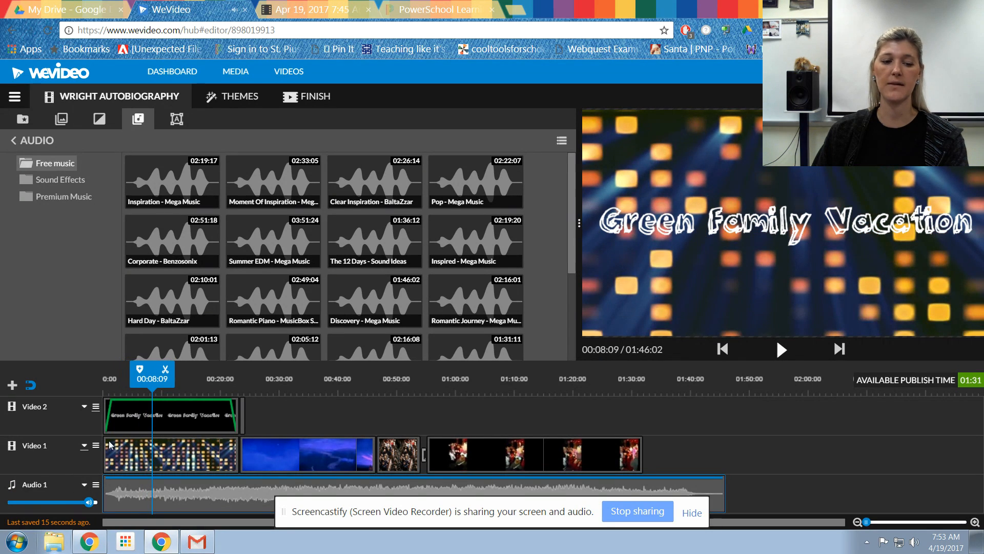
# Give the music on Audio 1 a fade-in of 6.7 seconds and a fade-out of about 11 seconds
pyautogui.click(125, 493)
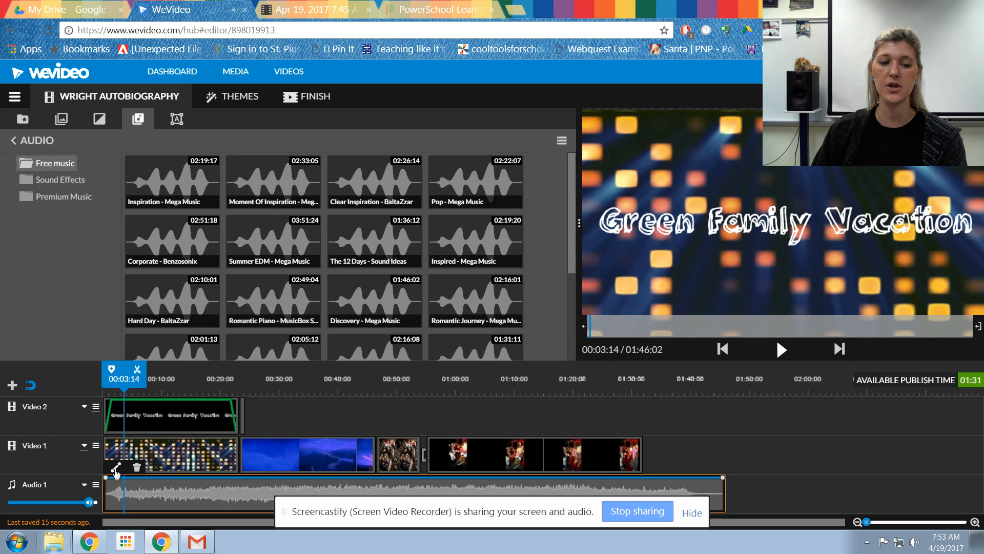
pyautogui.click(116, 468)
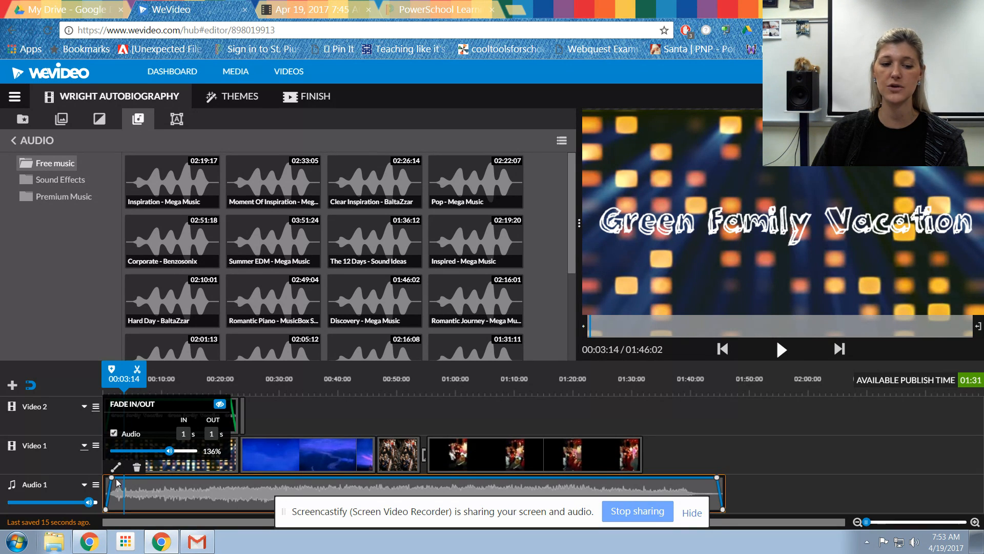
pyautogui.moveTo(113, 483); pyautogui.dragTo(145, 478)
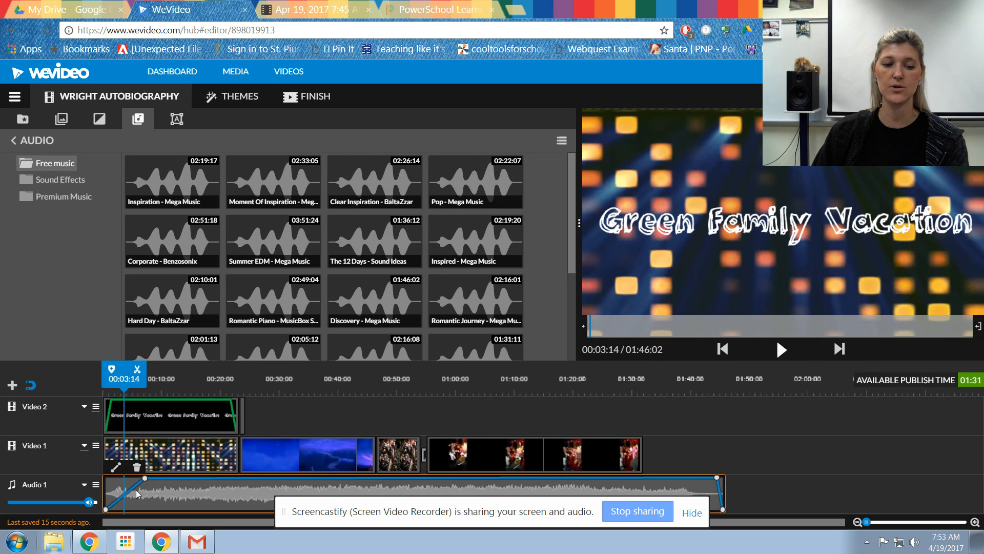
pyautogui.moveTo(717, 478); pyautogui.dragTo(659, 480)
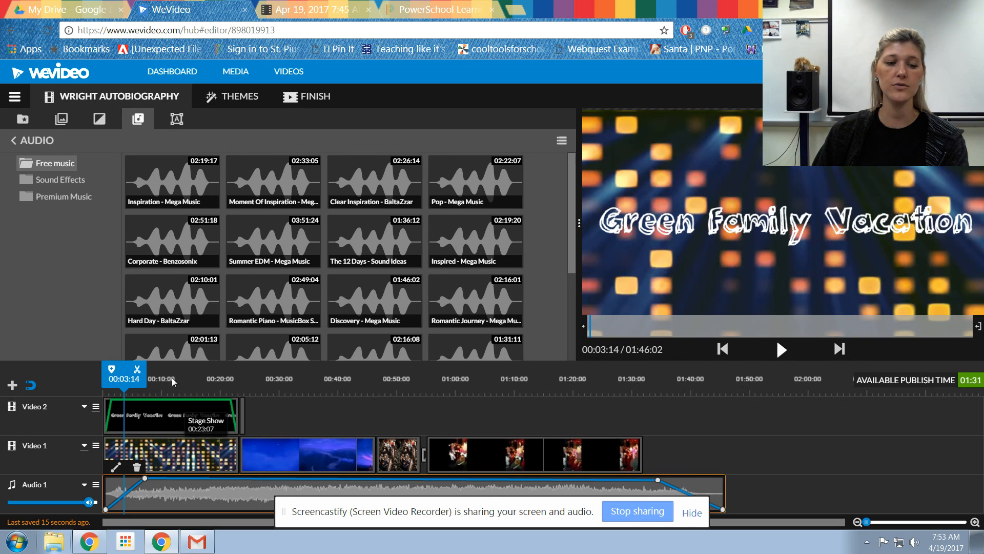
pyautogui.click(118, 468)
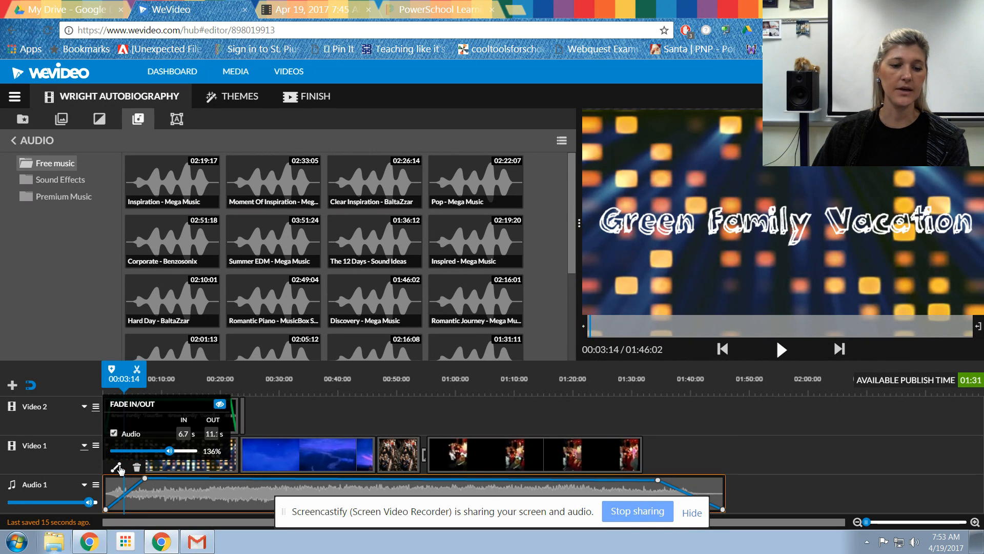
pyautogui.click(137, 505)
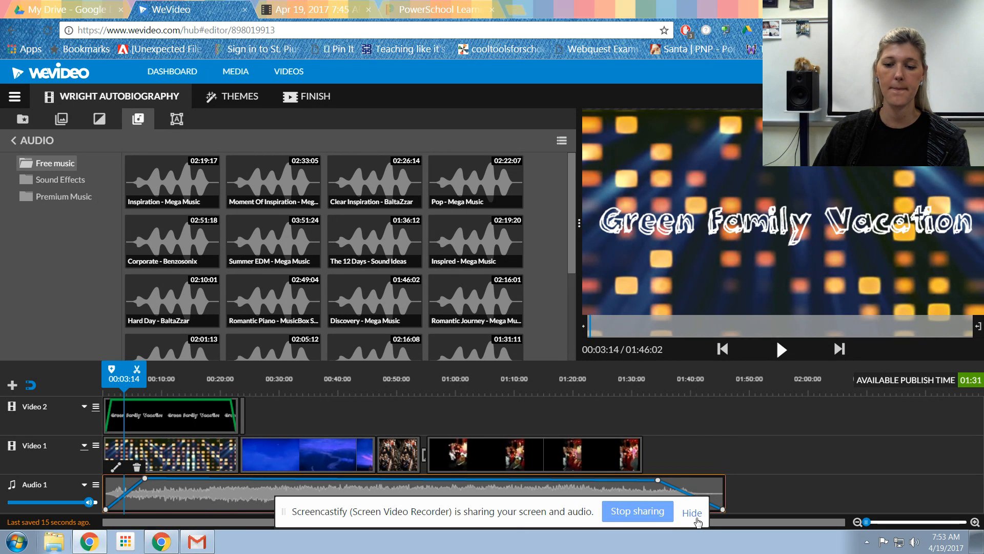
# Hide the screen-sharing notice, play the video from the start to check the music fade-in, and jump to 00:27:17
pyautogui.click(692, 512)
pyautogui.click(107, 392)
pyautogui.click(781, 351)
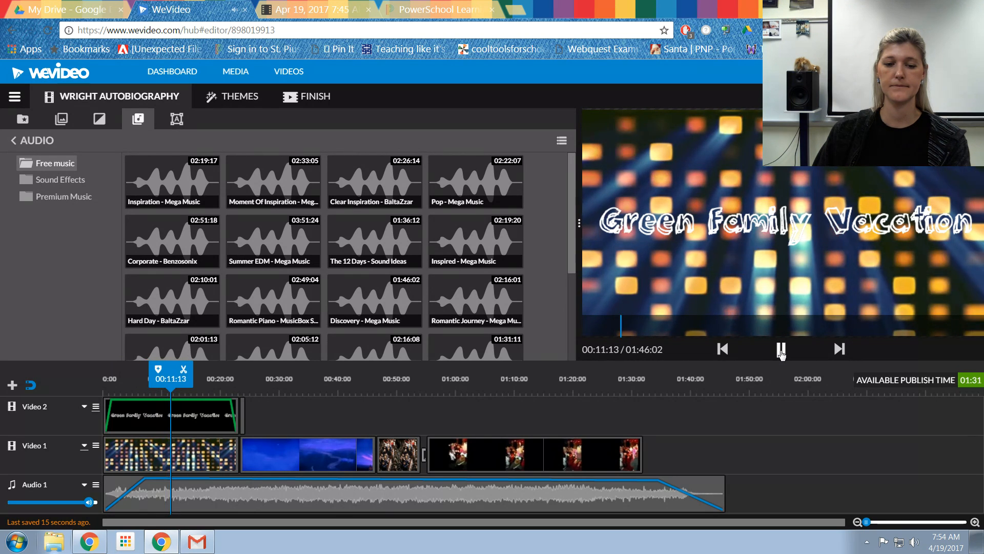
pyautogui.click(780, 351)
pyautogui.click(266, 380)
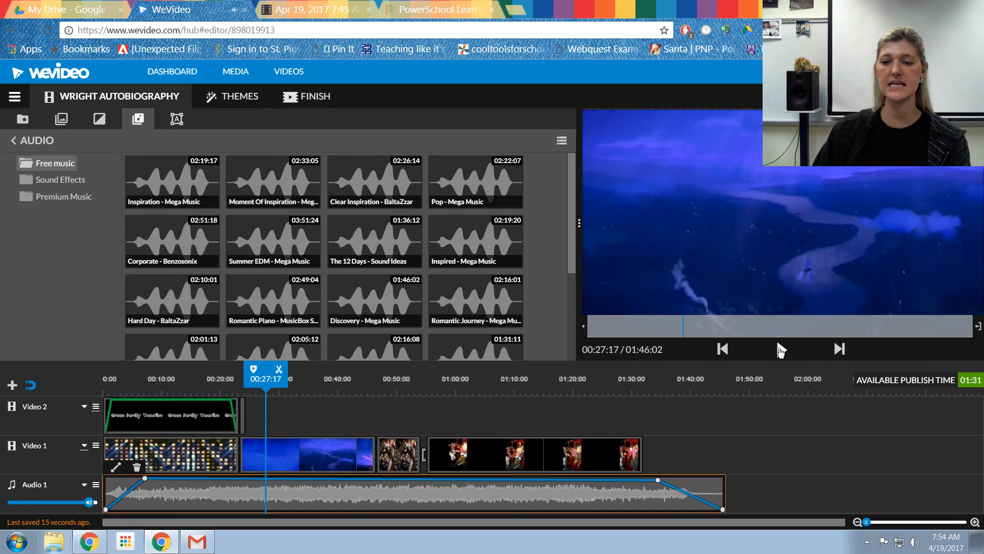
# Split the music on Audio 1 at 00:23:04 and 00:46:08, around the Disney castle clip on Video 1
pyautogui.click(781, 351)
pyautogui.click(780, 351)
pyautogui.moveTo(280, 393); pyautogui.dragTo(240, 399)
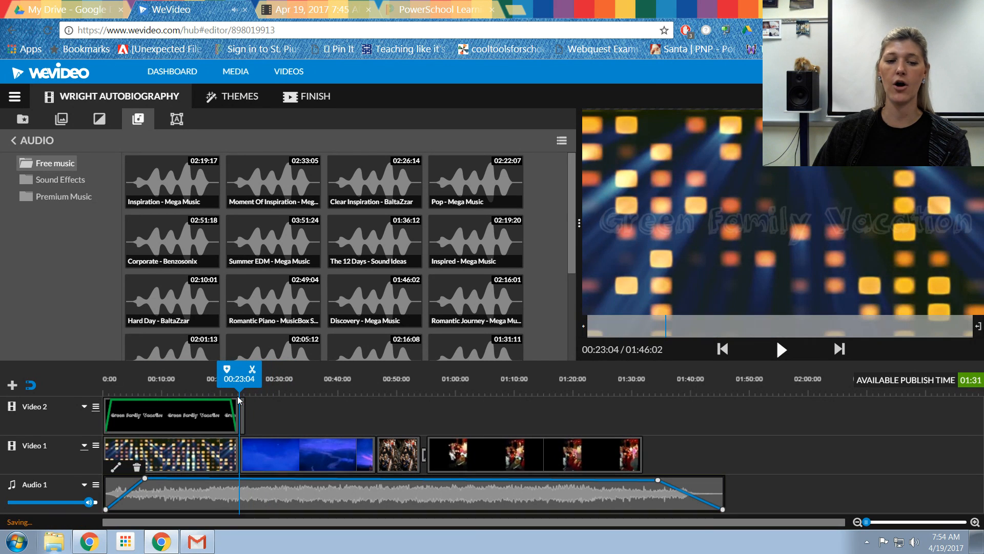
pyautogui.click(252, 370)
pyautogui.moveTo(350, 392); pyautogui.dragTo(380, 397)
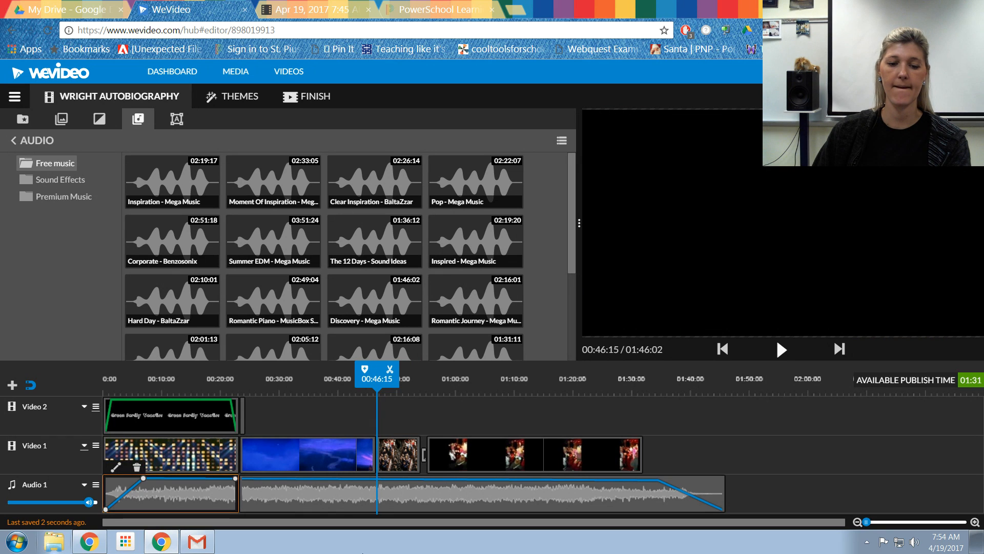
pyautogui.click(350, 505)
pyautogui.moveTo(349, 390); pyautogui.dragTo(373, 395)
pyautogui.click(388, 370)
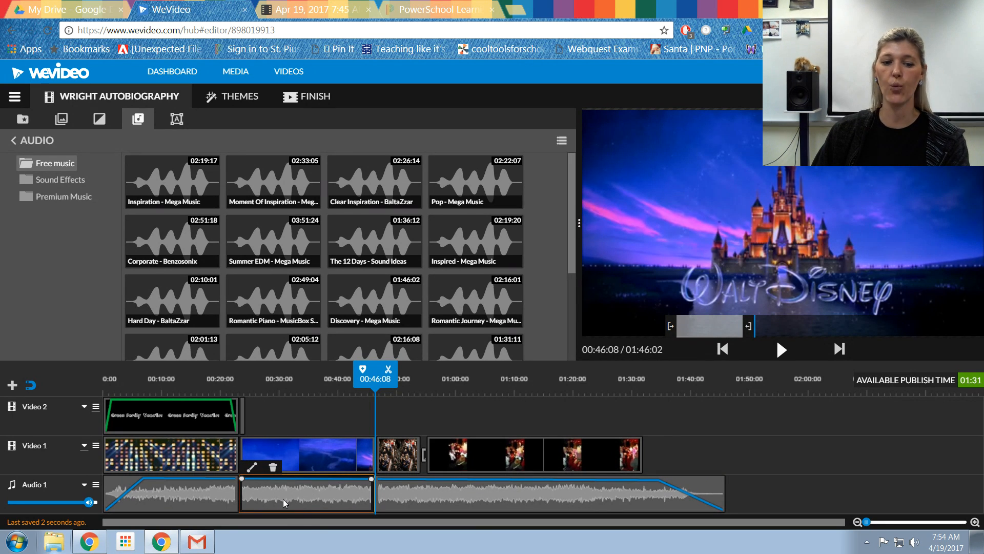
pyautogui.moveTo(271, 480)
pyautogui.mouseDown()
pyautogui.moveTo(270, 497)
pyautogui.moveTo(272, 479)
pyautogui.mouseUp()
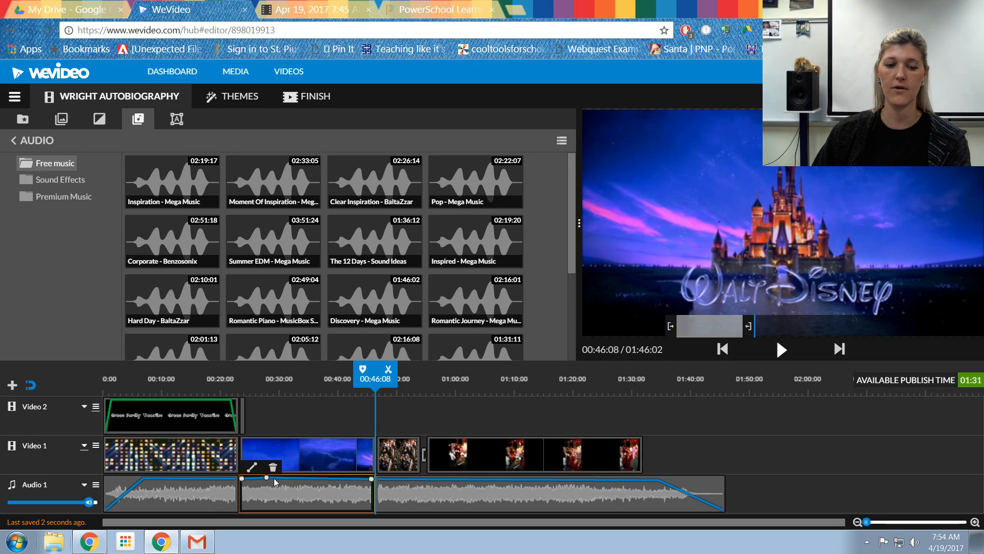
pyautogui.rightClick(267, 478)
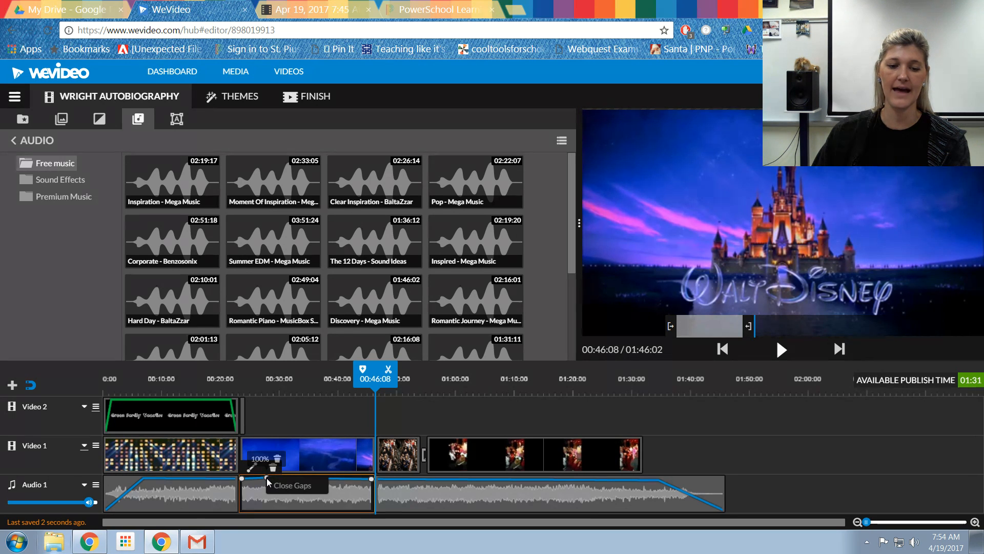
pyautogui.click(256, 488)
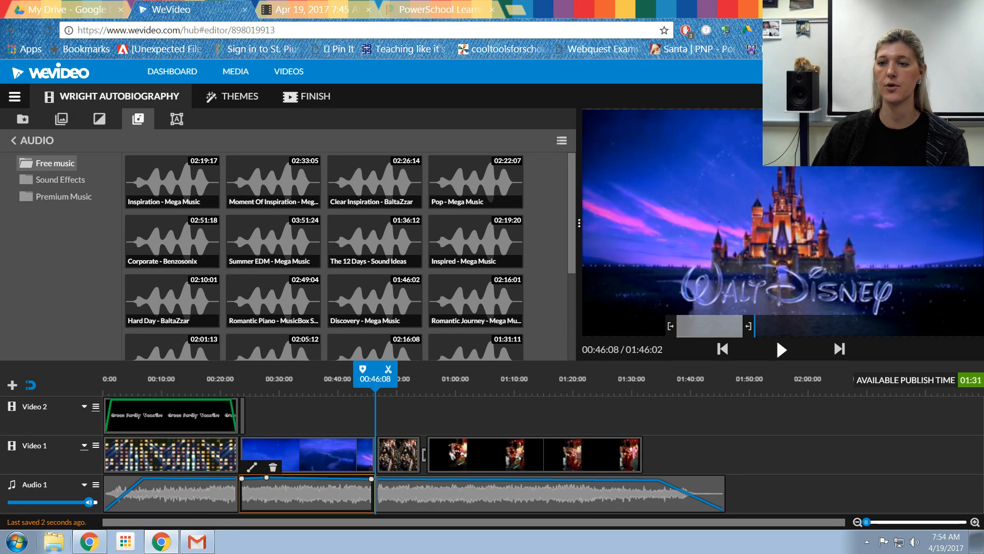
# Lower the volume of the music segment beneath the Disney castle clip and play the video from 00:23:24 to hear it
pyautogui.click(251, 469)
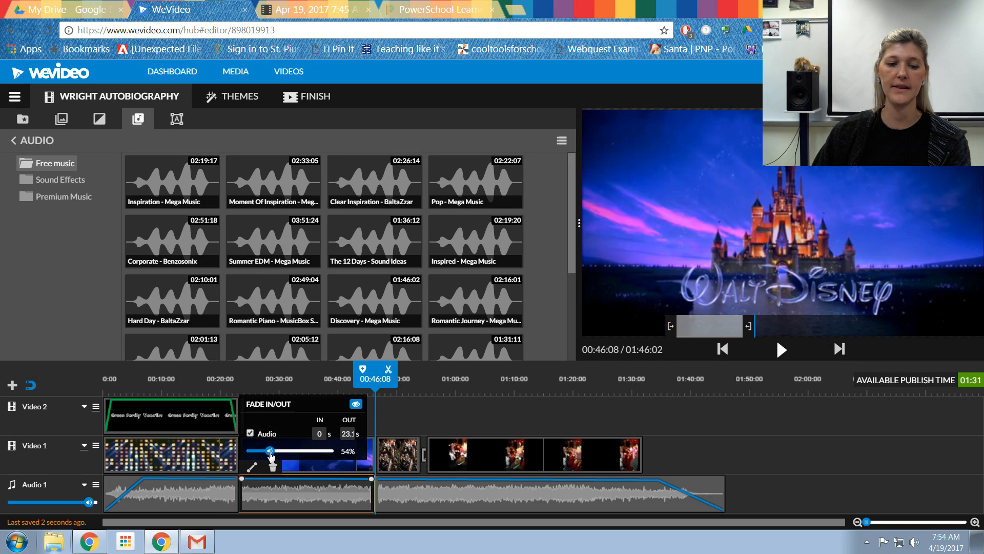
pyautogui.moveTo(269, 451); pyautogui.dragTo(257, 451)
pyautogui.click(610, 425)
pyautogui.click(243, 385)
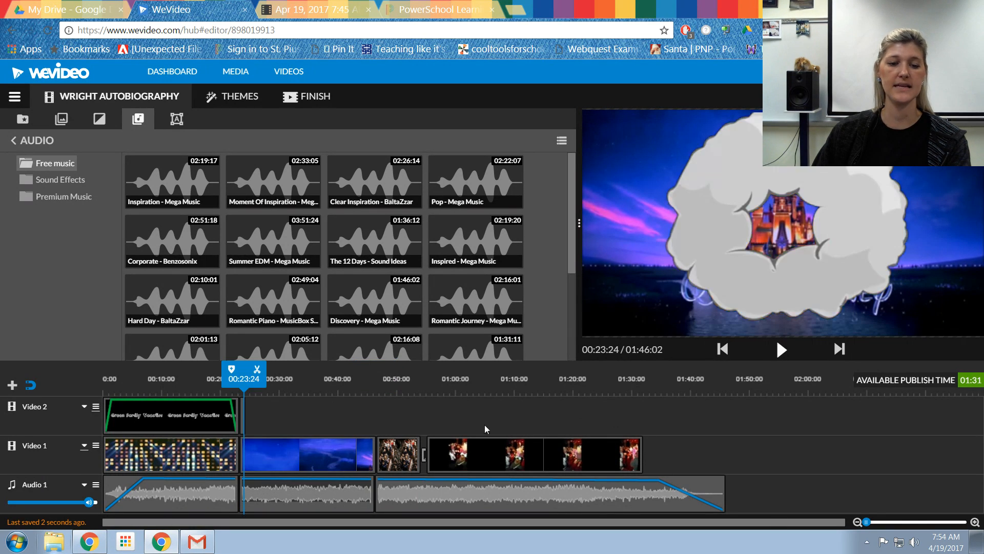
pyautogui.click(781, 351)
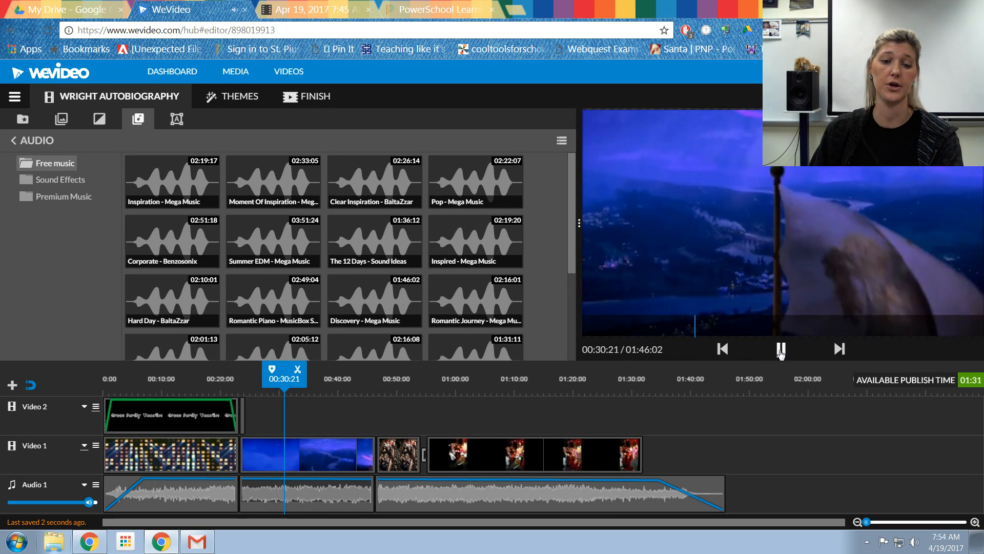
pyautogui.click(781, 350)
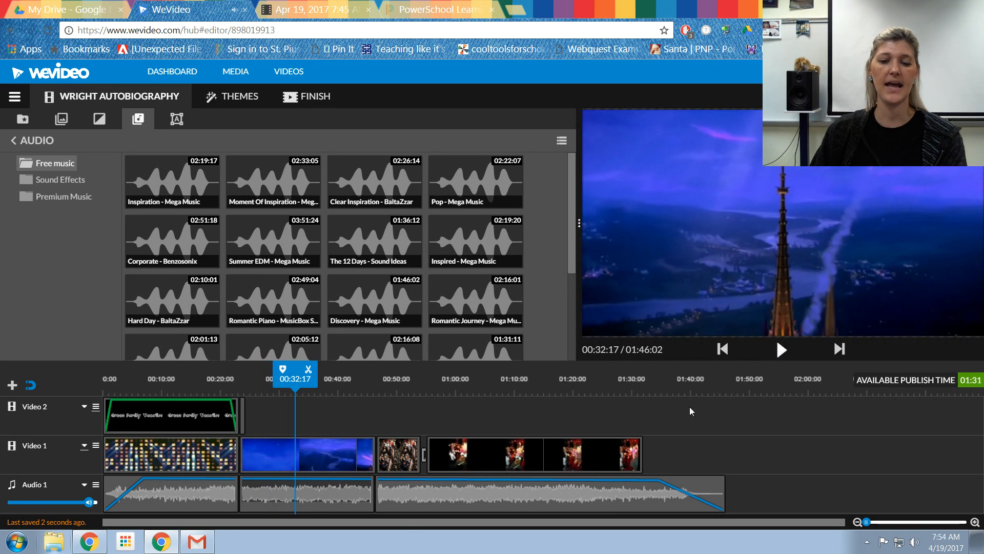
# Split the Audio 1 music at the start of the last video clip and at its end, at 01:31:13
pyautogui.click(442, 389)
pyautogui.moveTo(439, 386); pyautogui.dragTo(425, 380)
pyautogui.click(429, 486)
pyautogui.click(441, 370)
pyautogui.click(525, 393)
pyautogui.moveTo(612, 405); pyautogui.dragTo(647, 380)
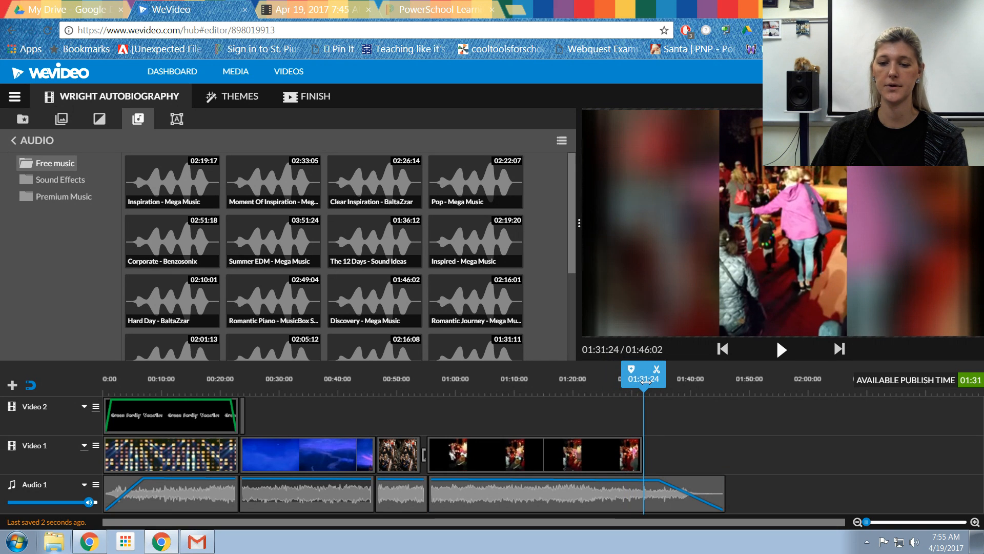
pyautogui.click(654, 370)
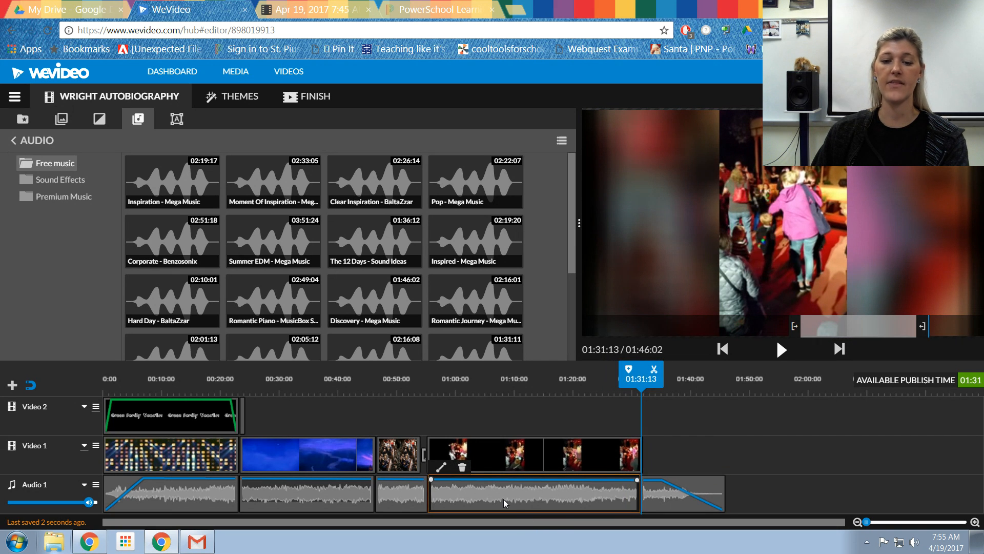
# Set the volume of the music segment beneath the last video clip to 54% and play the video from 00:59:14
pyautogui.click(441, 468)
pyautogui.moveTo(495, 452); pyautogui.dragTo(459, 454)
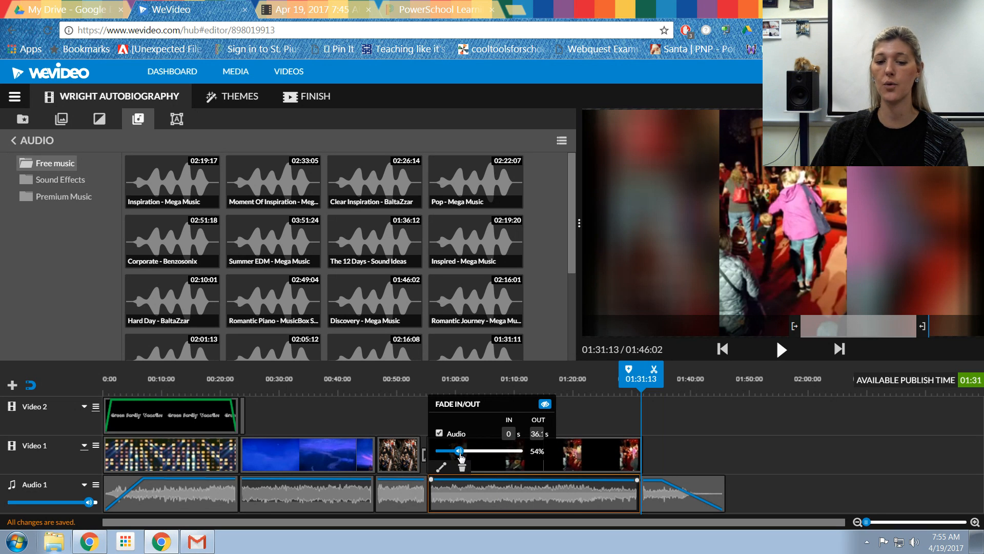
pyautogui.click(563, 503)
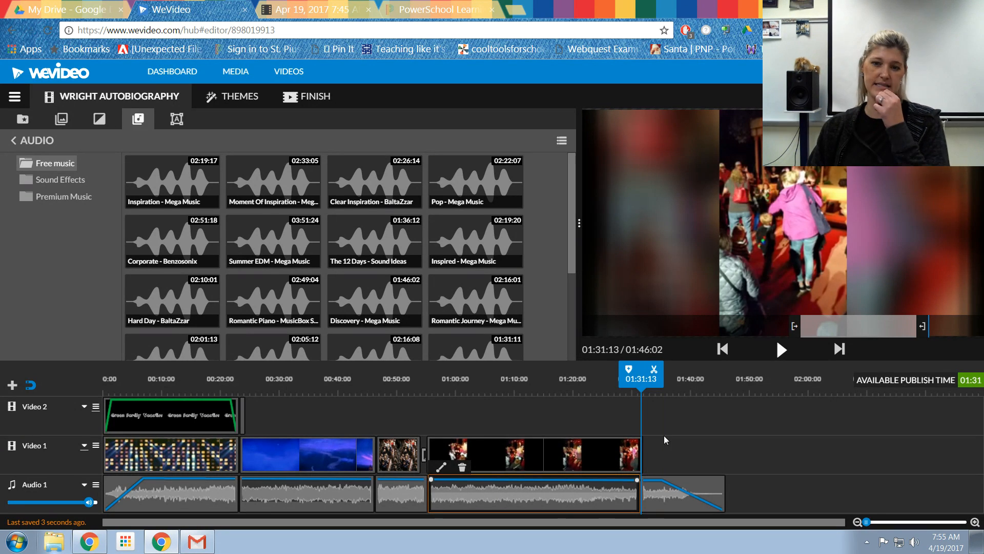
pyautogui.click(474, 394)
pyautogui.moveTo(472, 392); pyautogui.dragTo(454, 391)
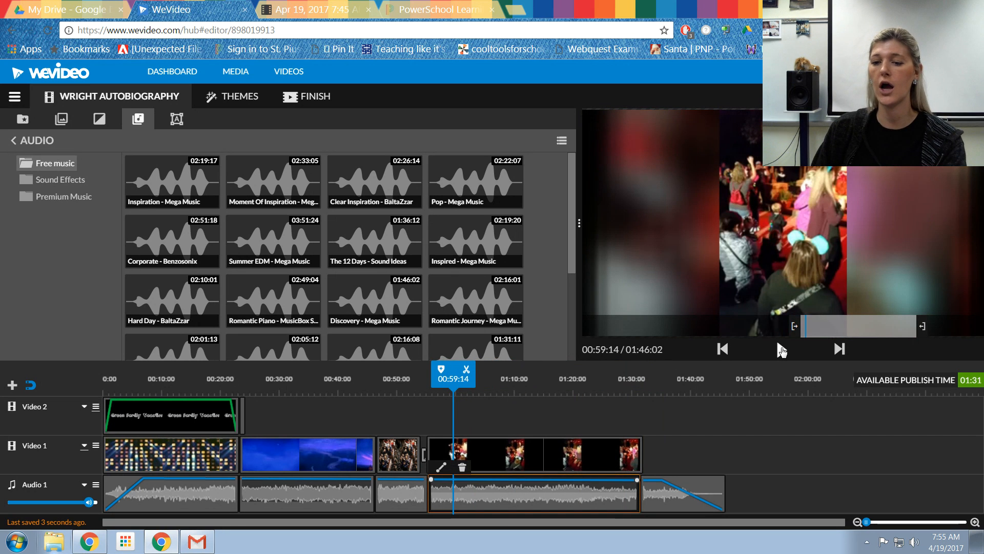
pyautogui.click(781, 350)
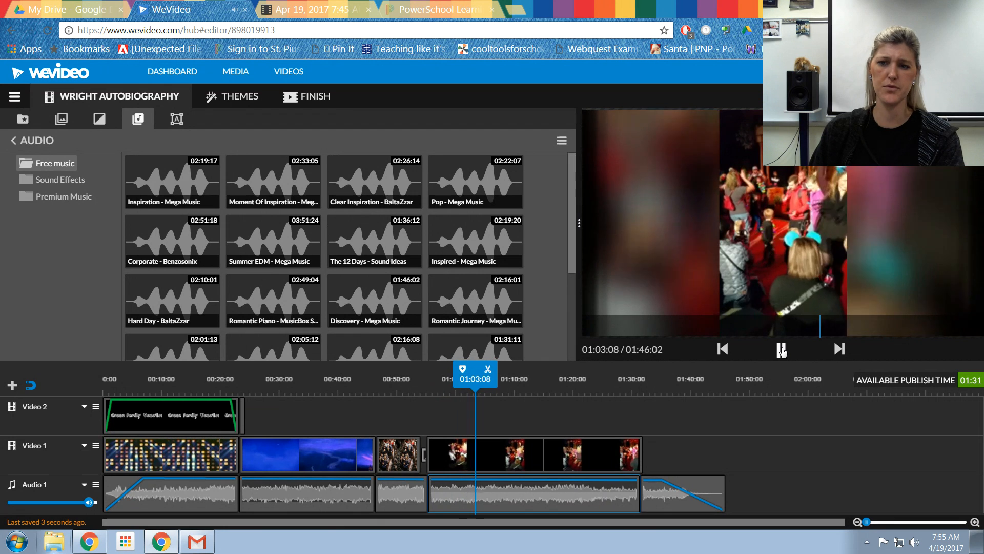
pyautogui.click(781, 350)
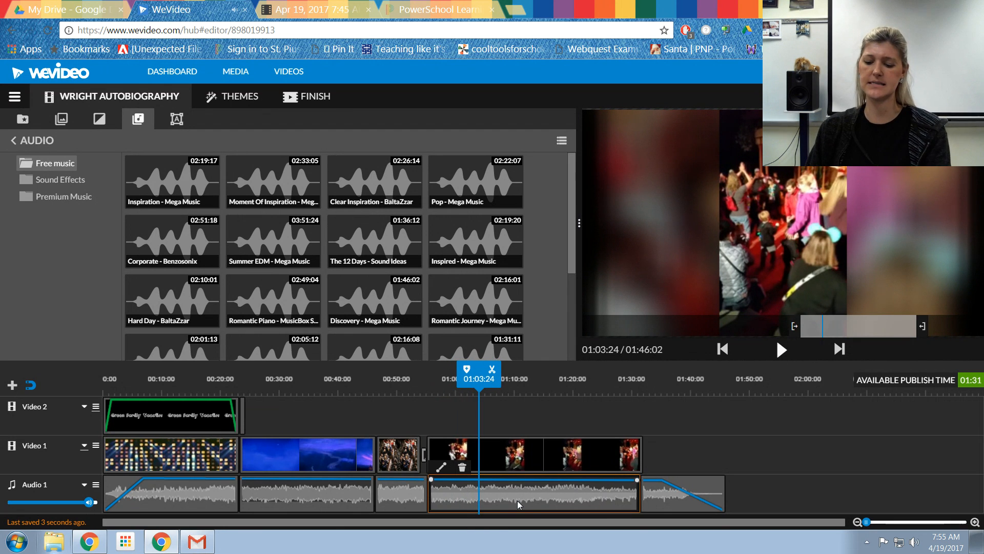
# Delete the music segment beneath the last video clip and play the video briefly to hear it without music
pyautogui.press('Delete')
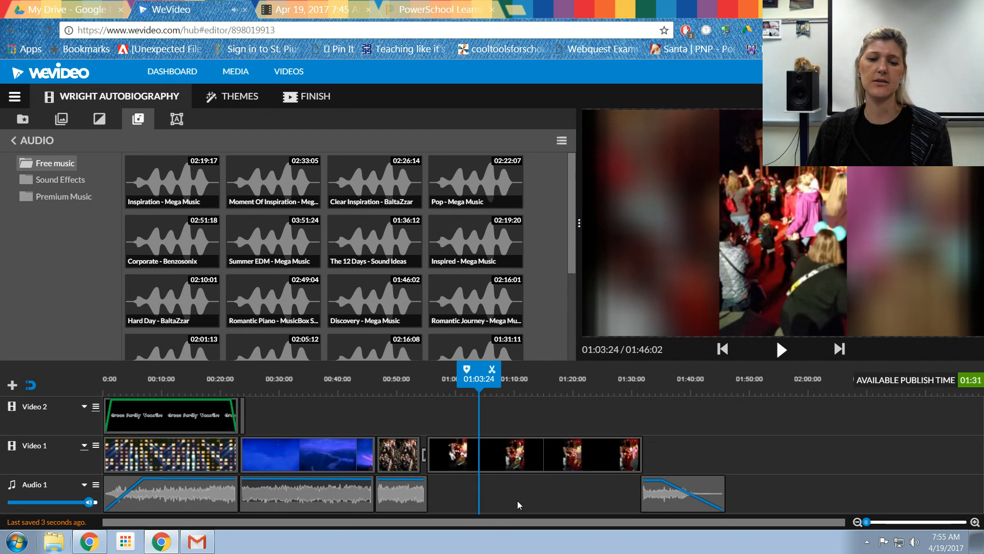
pyautogui.click(781, 350)
pyautogui.click(781, 350)
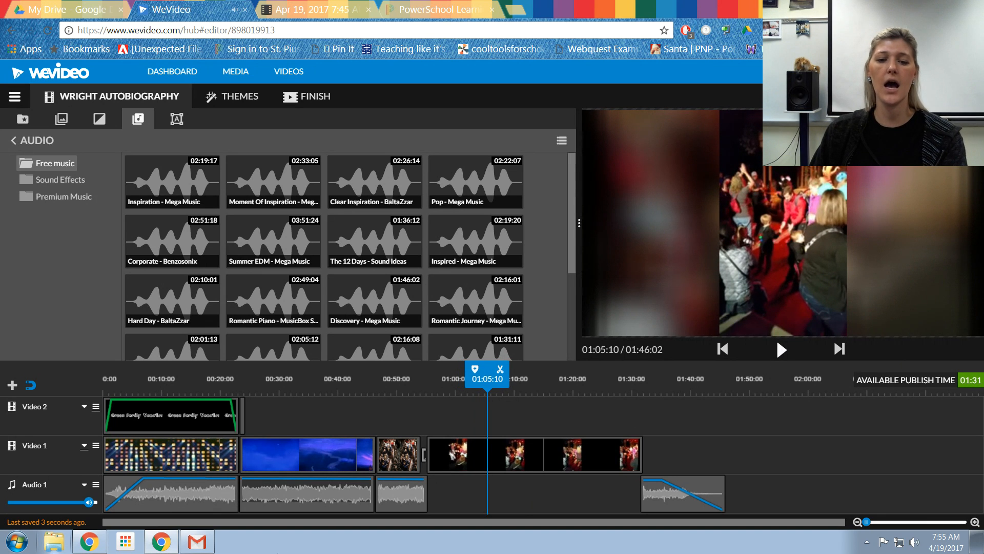